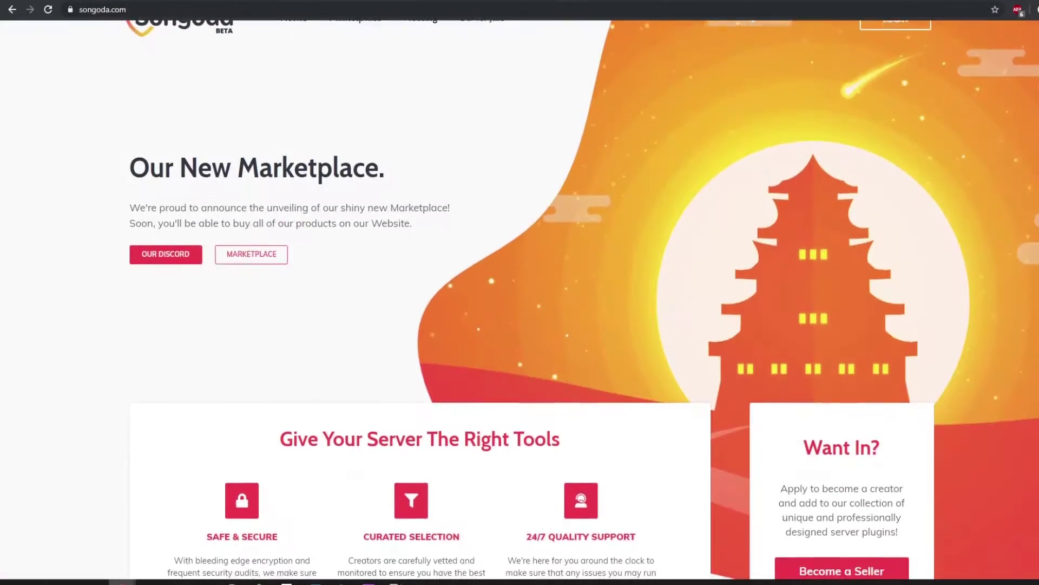
Scroll down the Songoda Marketplace until Top Rated Plugins like EpicSpawners and FabledSkyblock show.
scroll(520, 298, "down", 3)
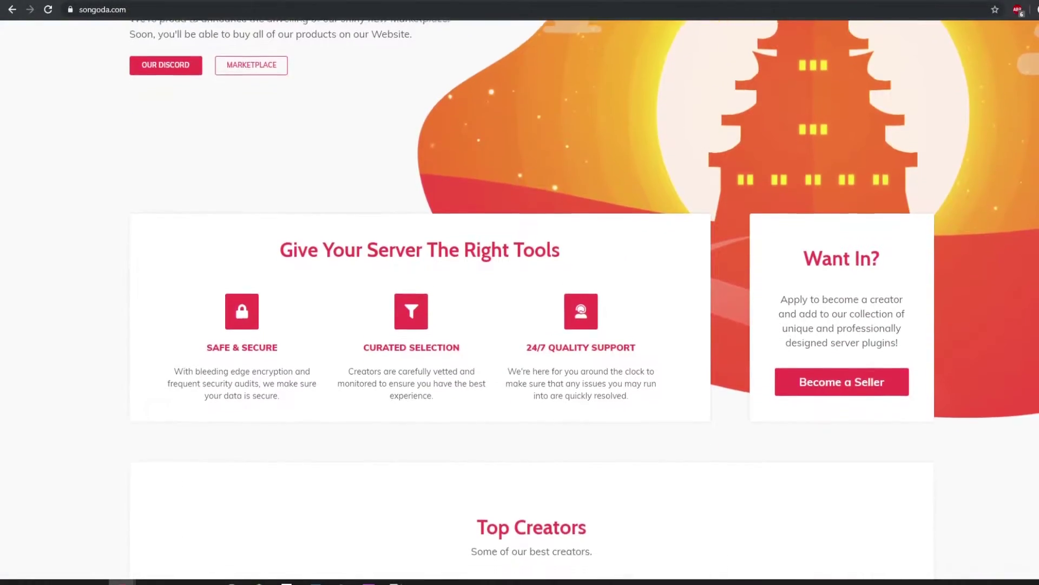
scroll(520, 297, "down", 4)
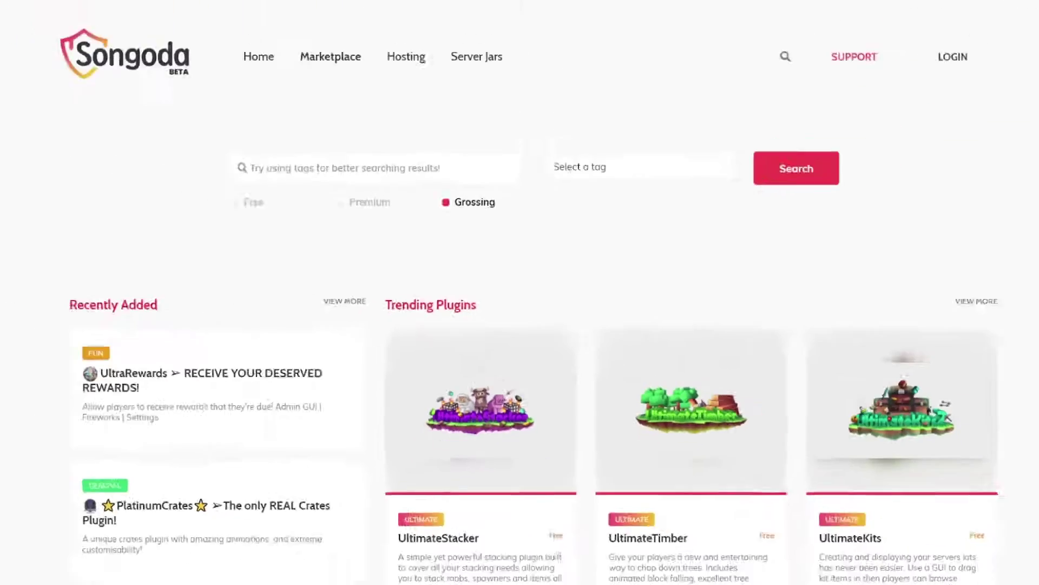
scroll(520, 297, "down", 2)
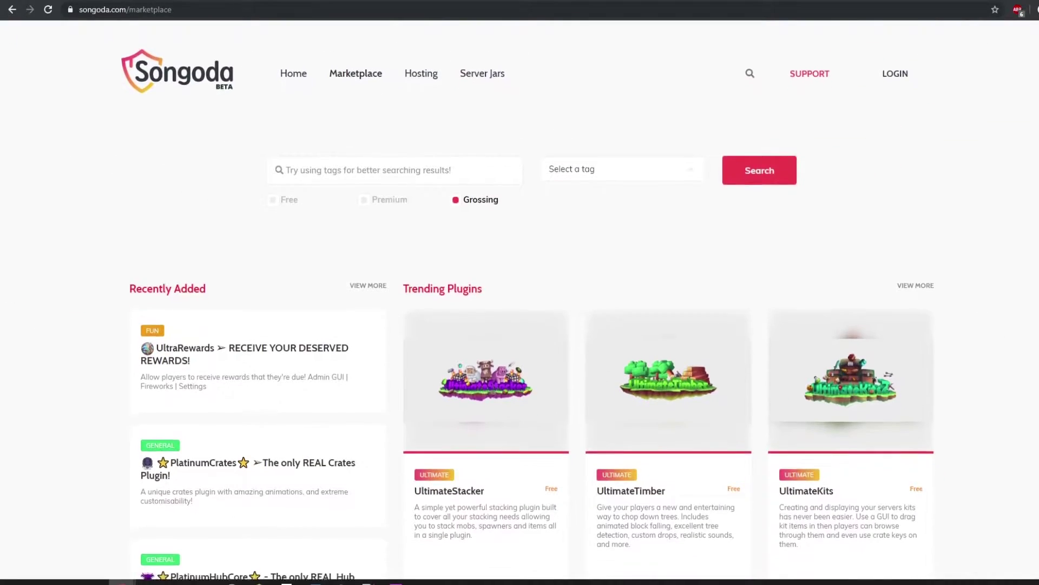
scroll(520, 298, "down", 5)
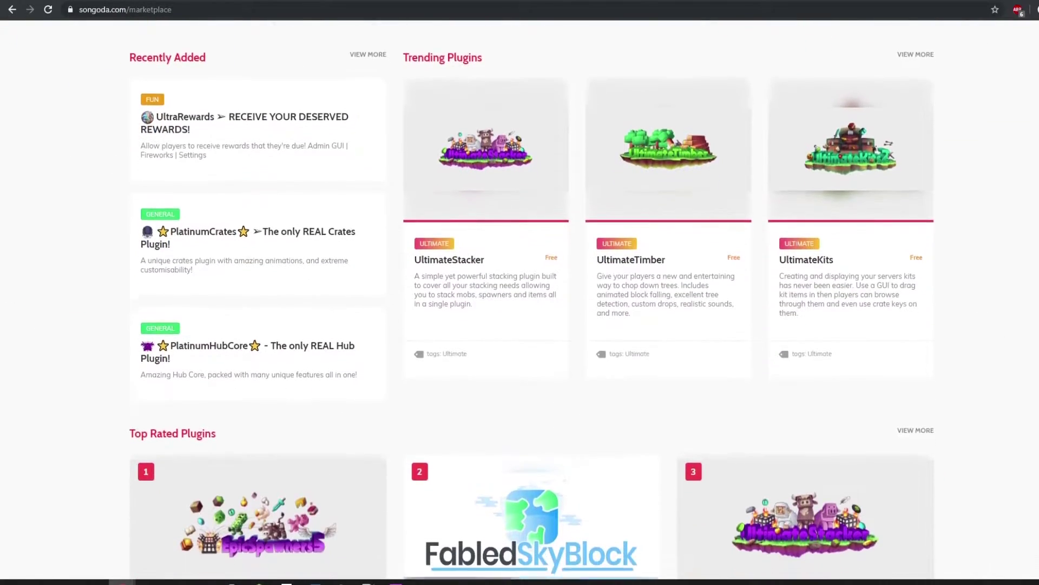
scroll(520, 298, "down", 5)
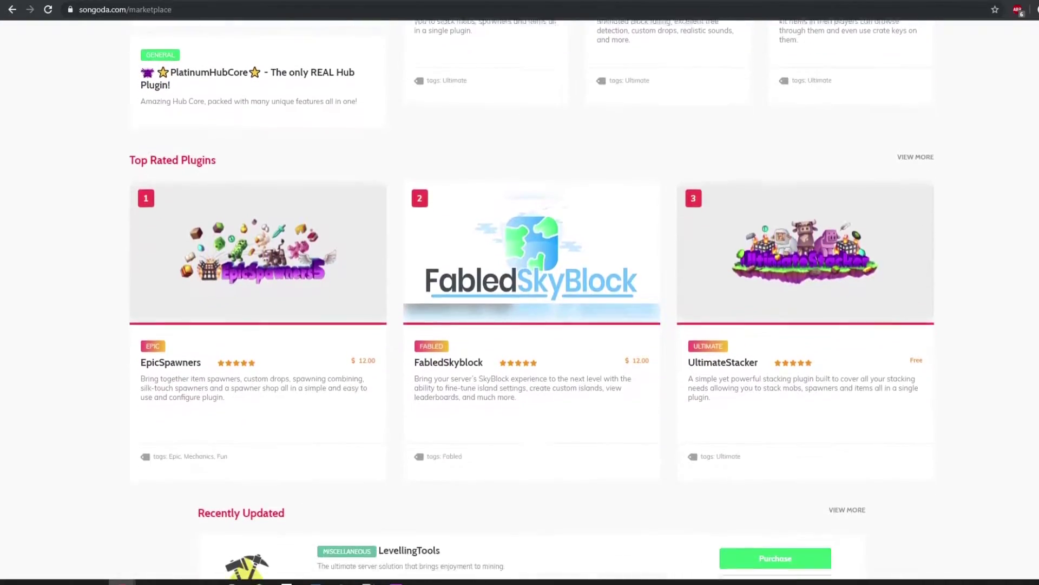
scroll(520, 298, "down", 5)
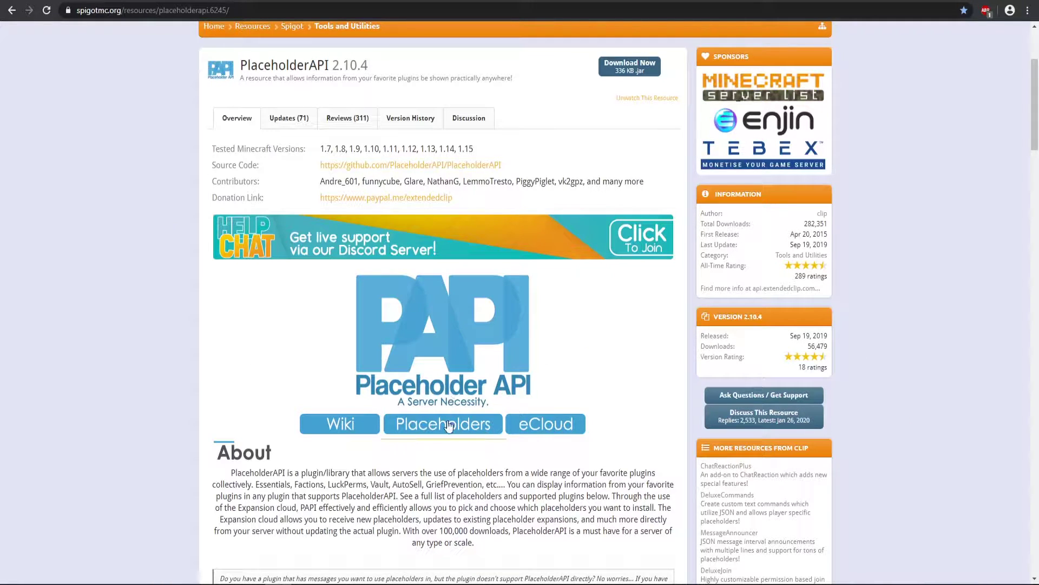
Open the placeholder list on GitHub from the PlaceholderAPI 2.10.4 SpigotMC page.
left_click(449, 428)
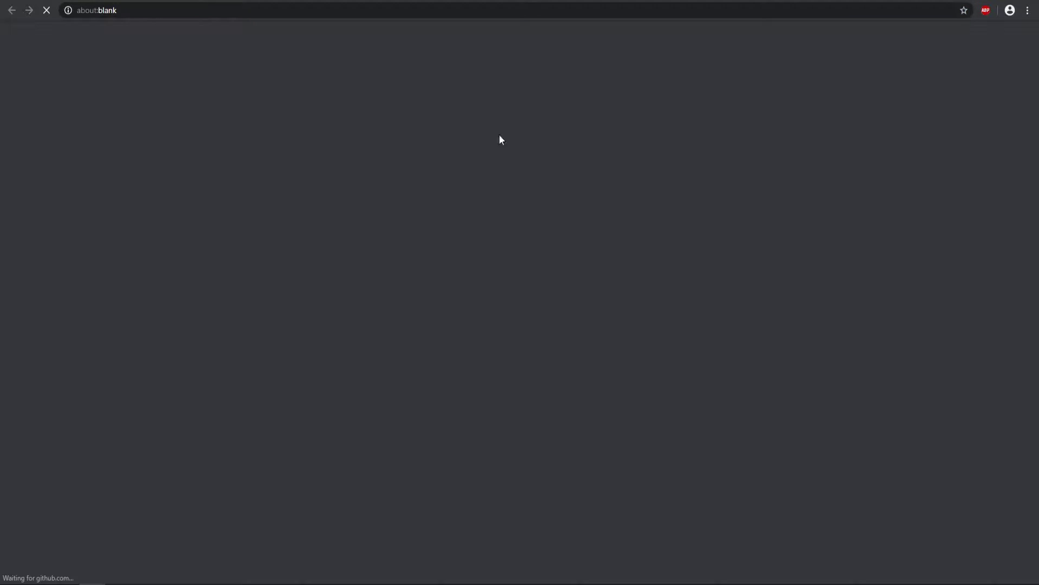
Scroll the PlaceholderAPI wiki's Placeholders page and jump to the Player expansion section.
scroll(237, 337, "down", 5)
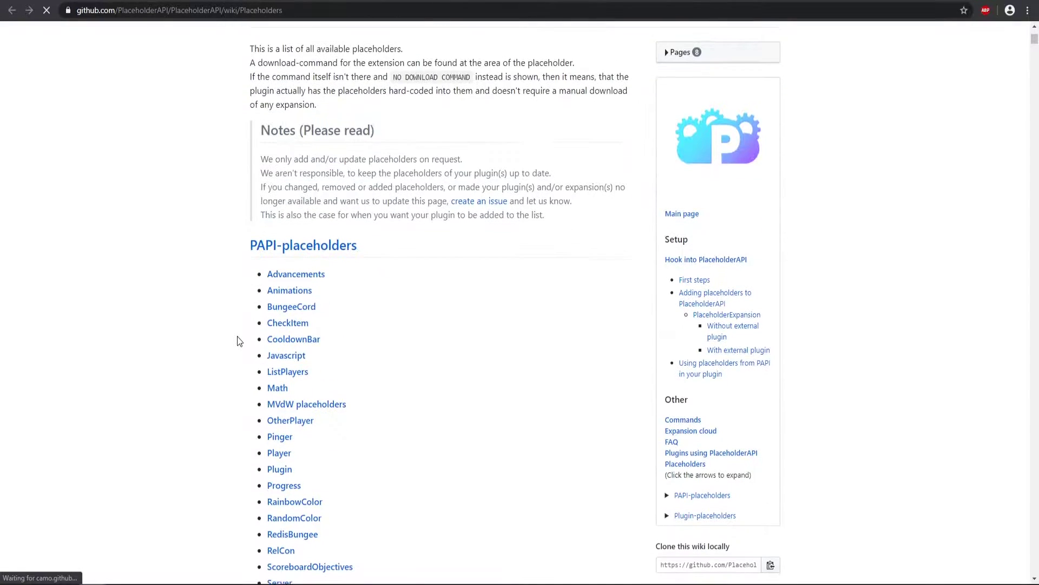
scroll(238, 341, "down", 2)
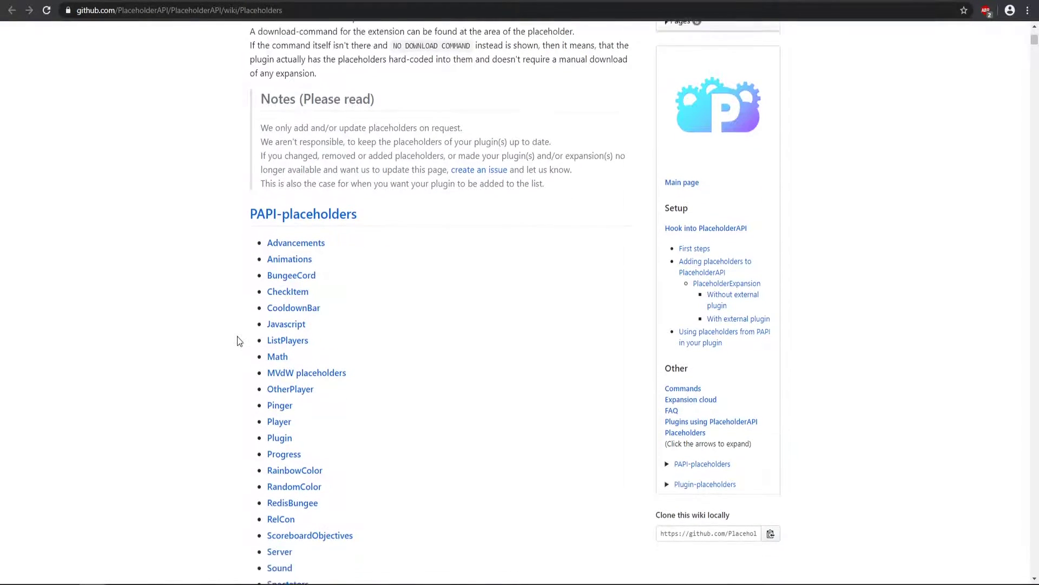
scroll(208, 310, "down", 6)
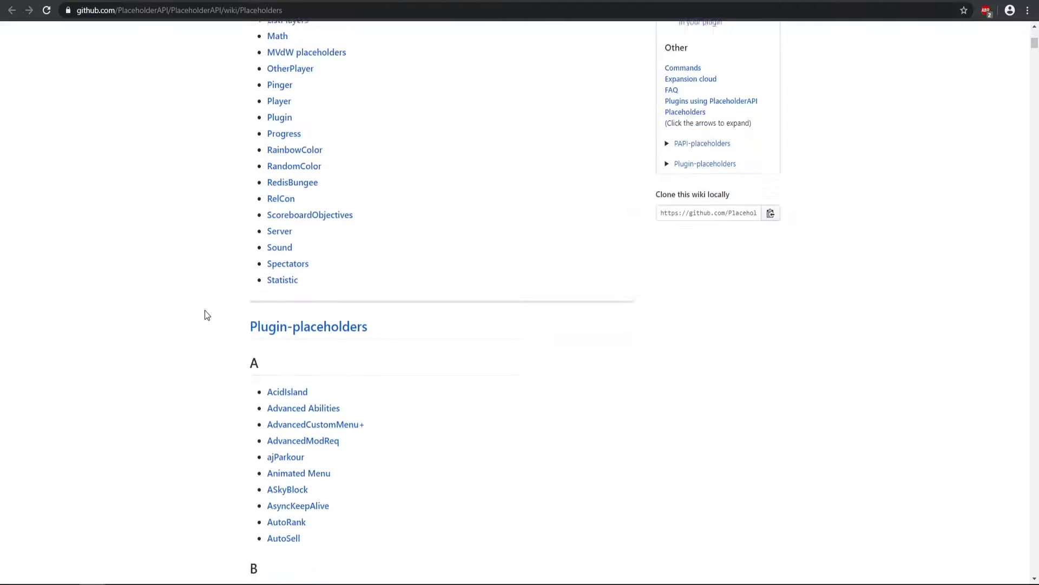
scroll(207, 315, "down", 8)
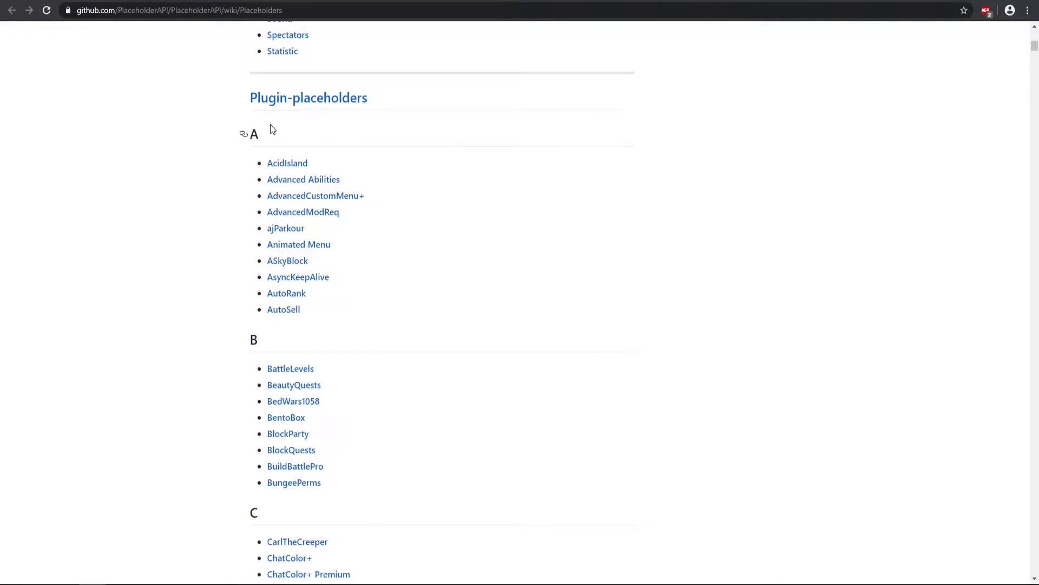
scroll(244, 282, "down", 17)
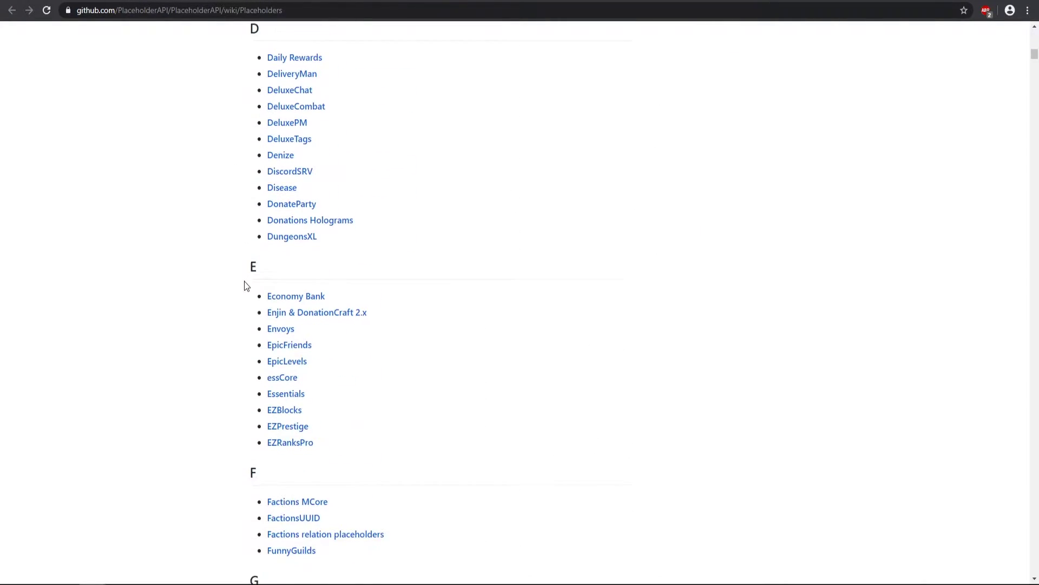
scroll(245, 284, "down", 13)
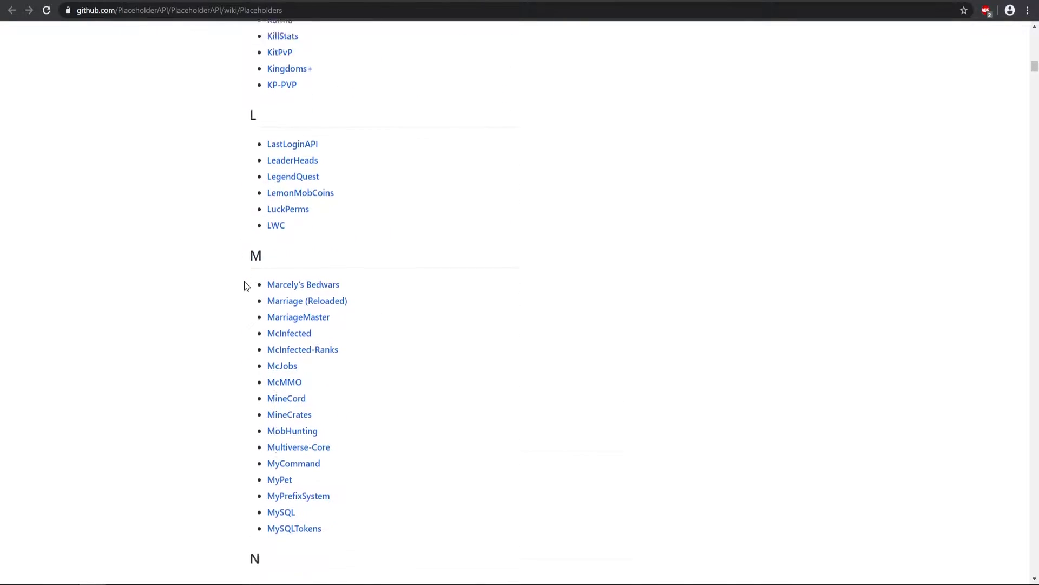
scroll(247, 317, "up", 3)
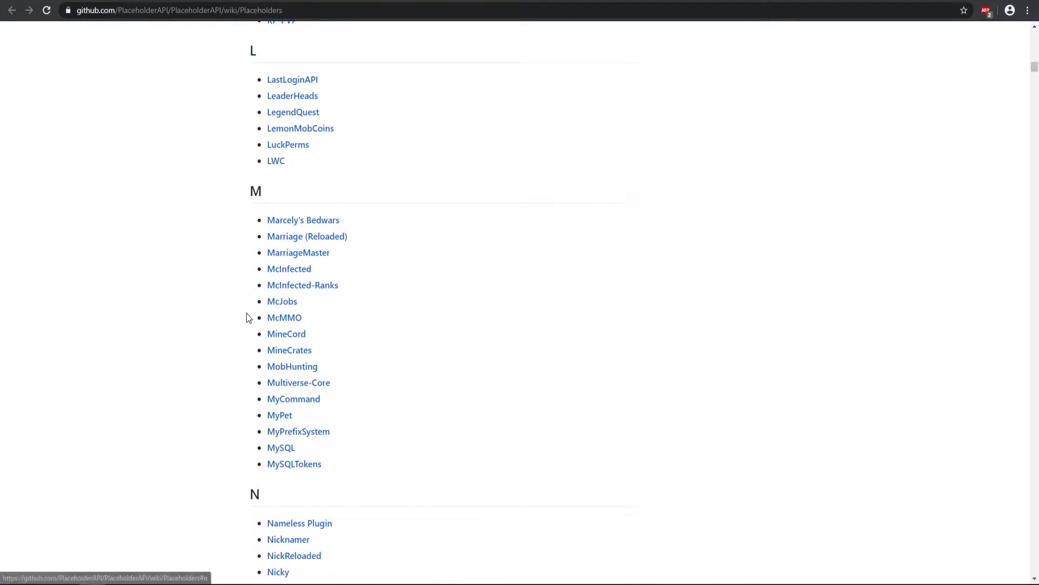
scroll(247, 318, "down", 3)
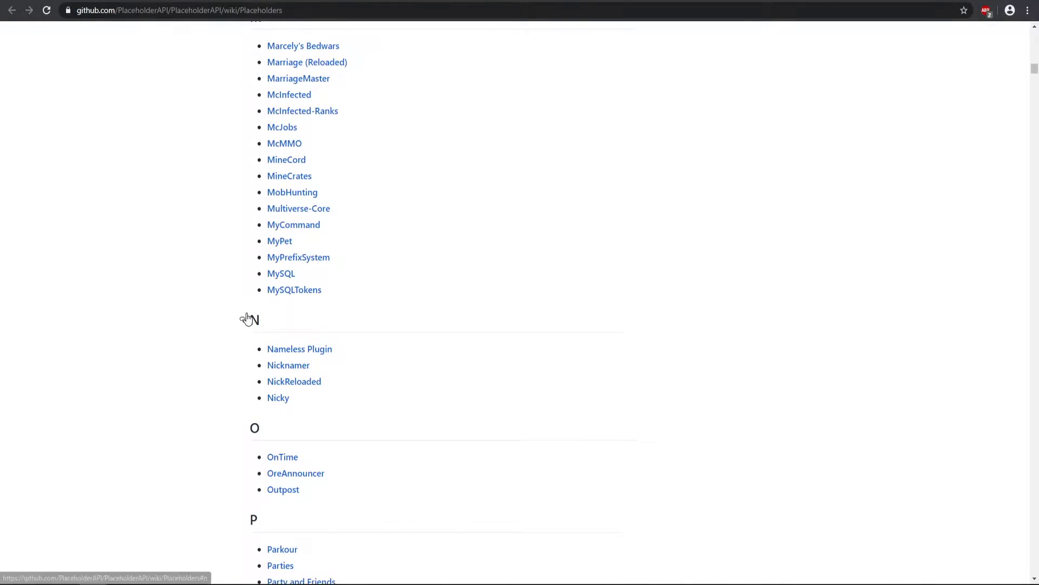
scroll(239, 327, "up", 4)
scroll(239, 328, "up", 20)
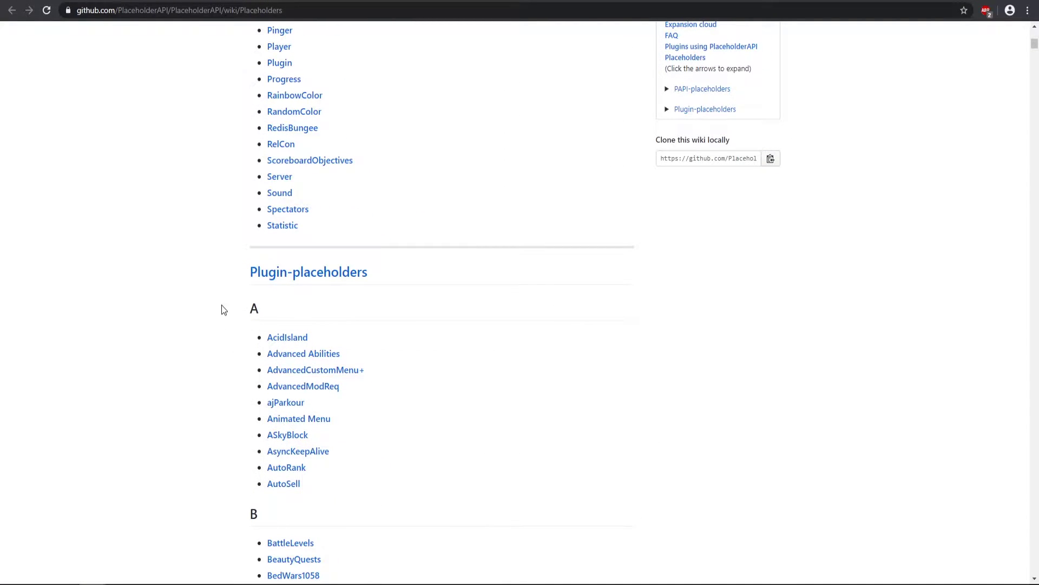
scroll(222, 305, "down", 4)
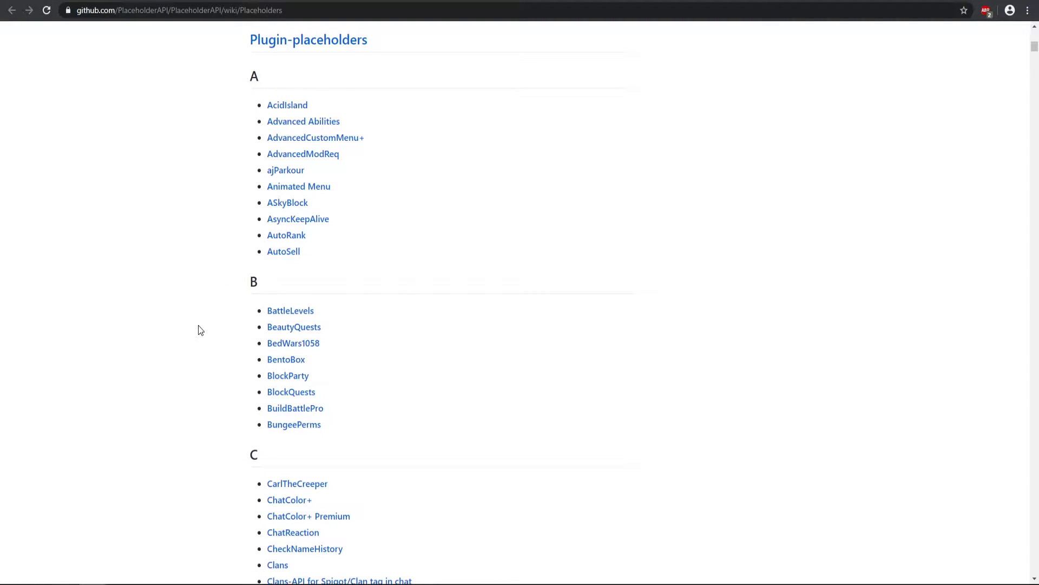
scroll(200, 330, "up", 7)
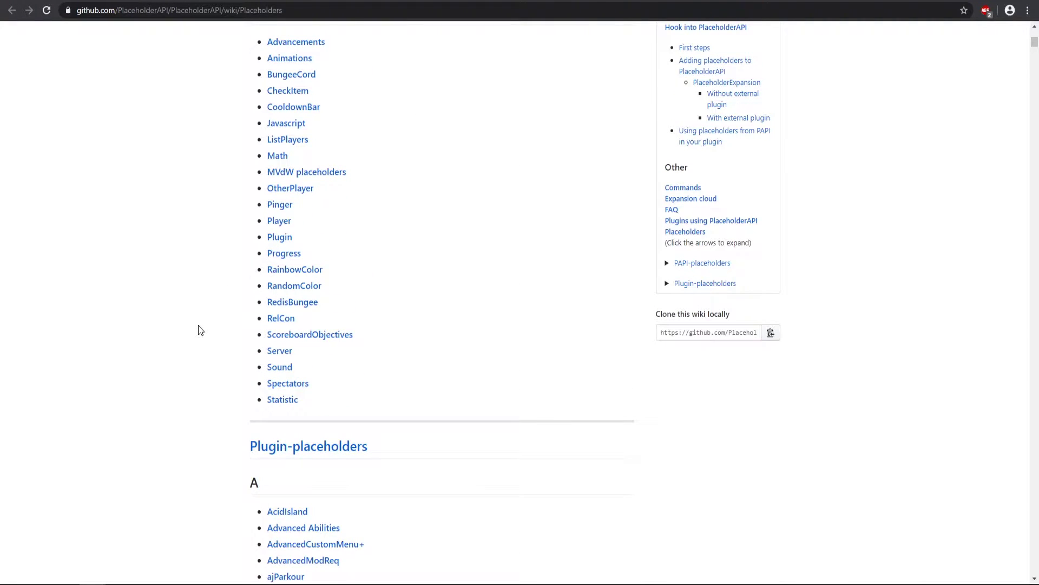
scroll(200, 330, "up", 5)
scroll(233, 325, "down", 3)
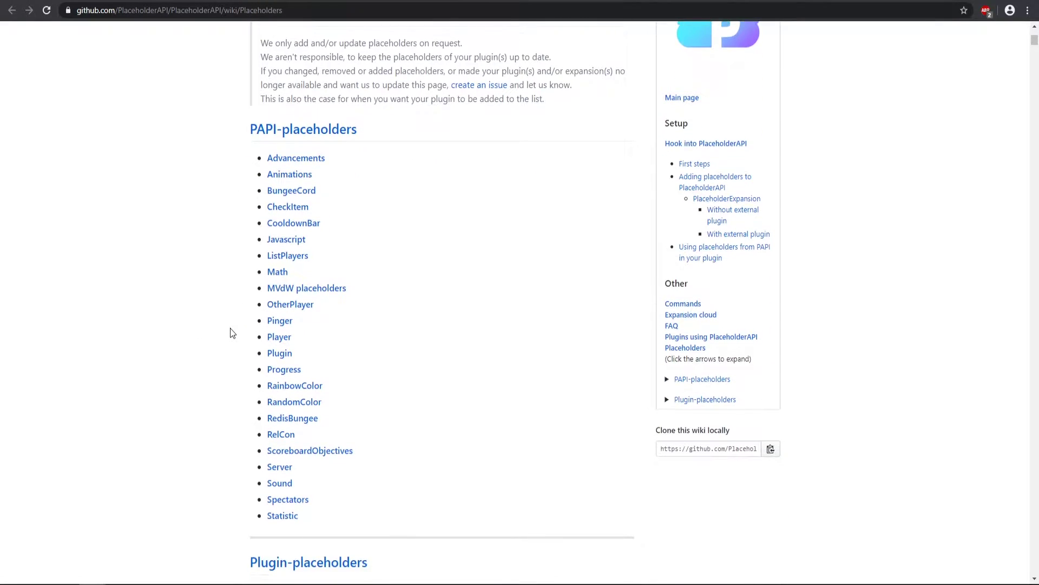
double_click(282, 339)
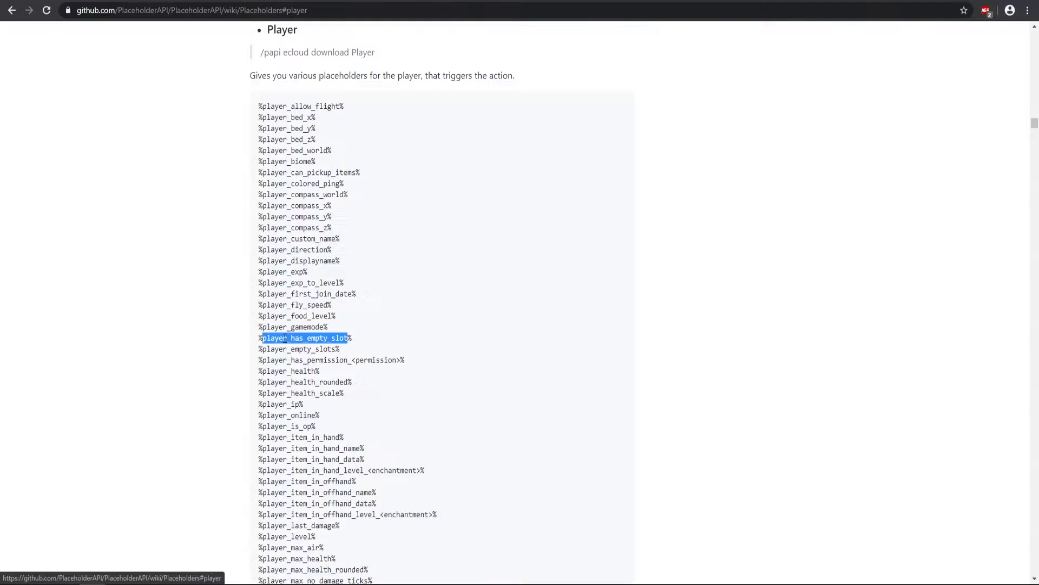
Select the '/papi ecloud download Player' command line.
left_click(222, 250)
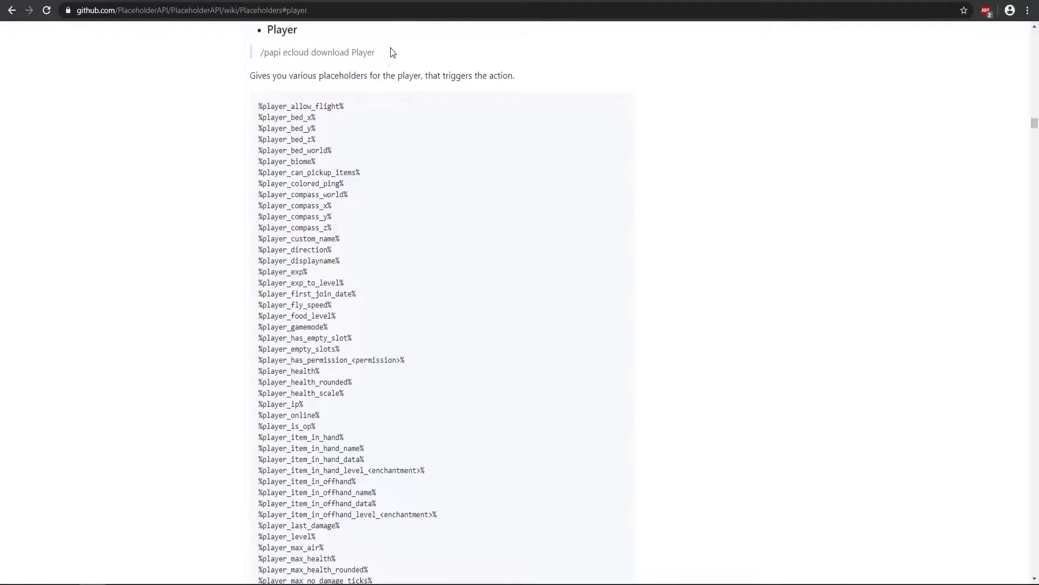
left_click_drag(391, 52, 284, 53)
triple_click(321, 55)
key("ctrl+c")
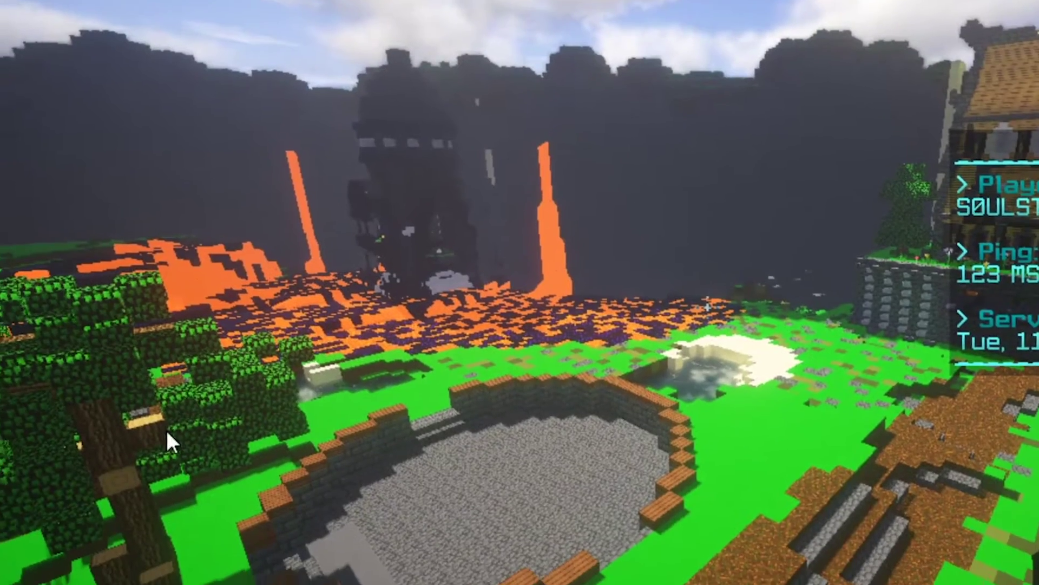
Run '/papi ecloud download Player' in Minecraft chat to install the Player expansion.
key("t")
key("ctrl+v")
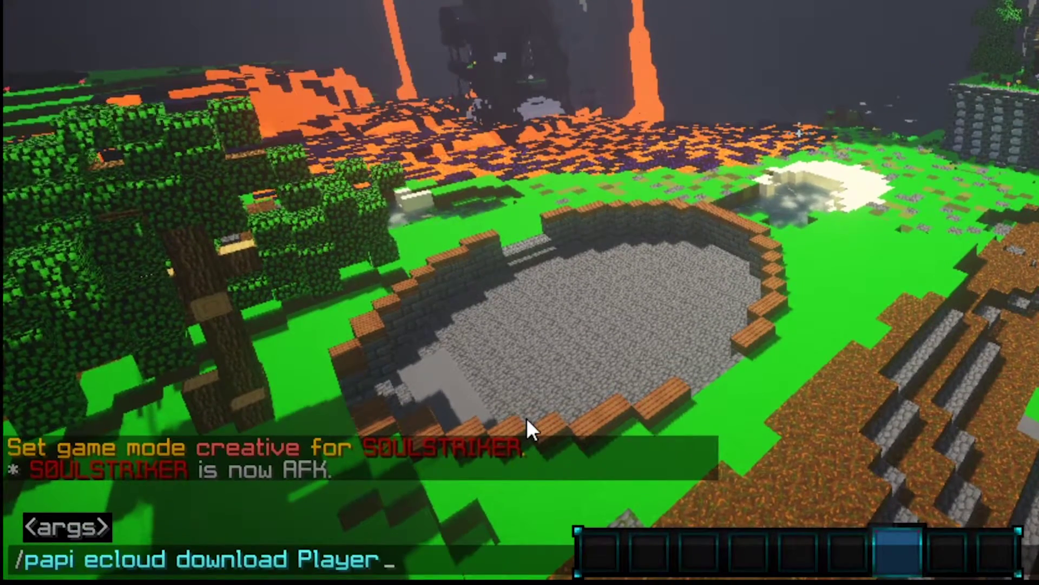
key("Return")
Reload PlaceholderAPI with /papi reload and confirm 3 placeholder hooks registered.
key("slash")
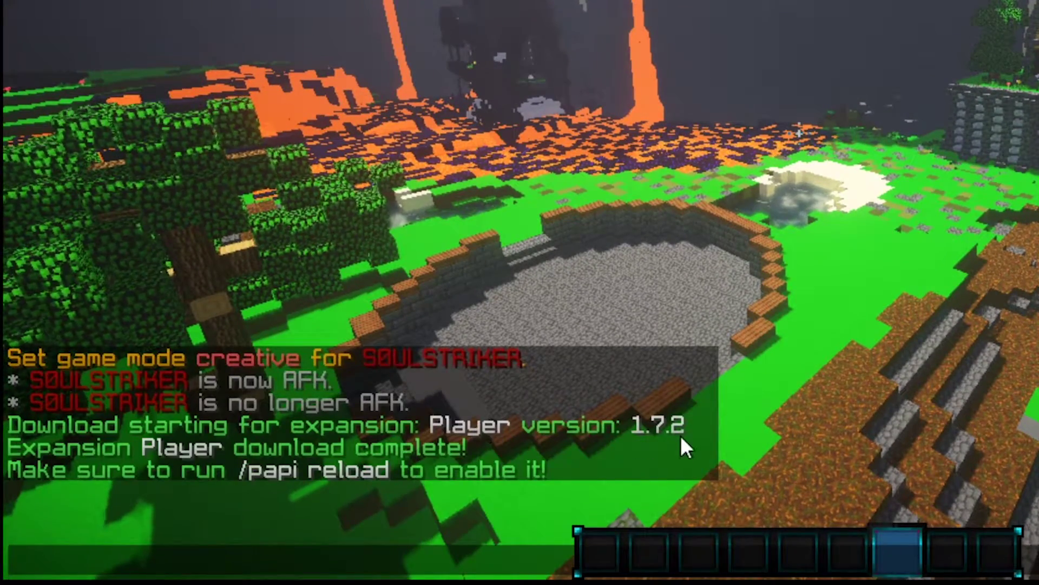
type("papi reload")
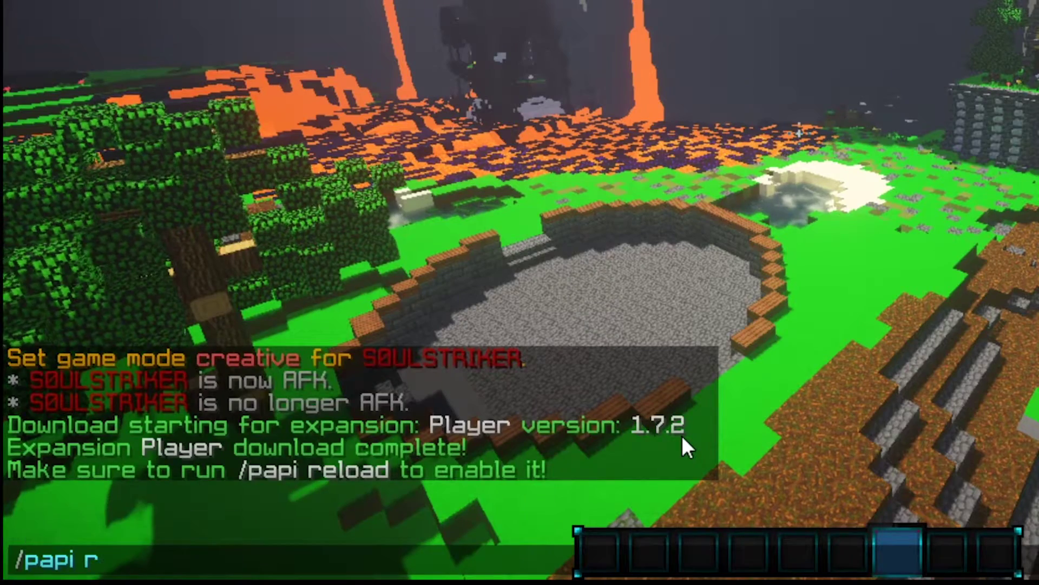
key("Return")
key("t")
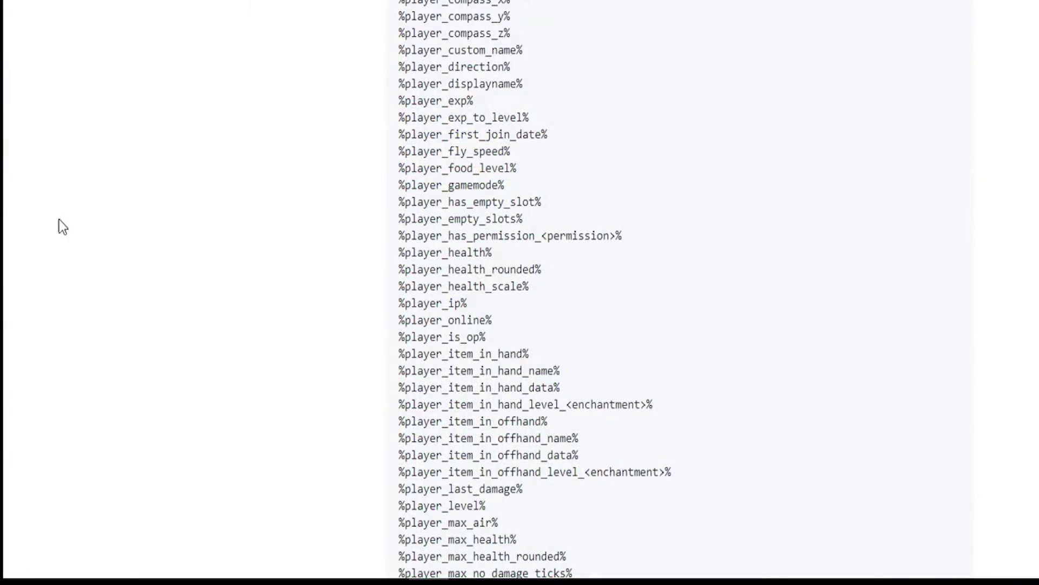
scroll(589, 79, "down", 5)
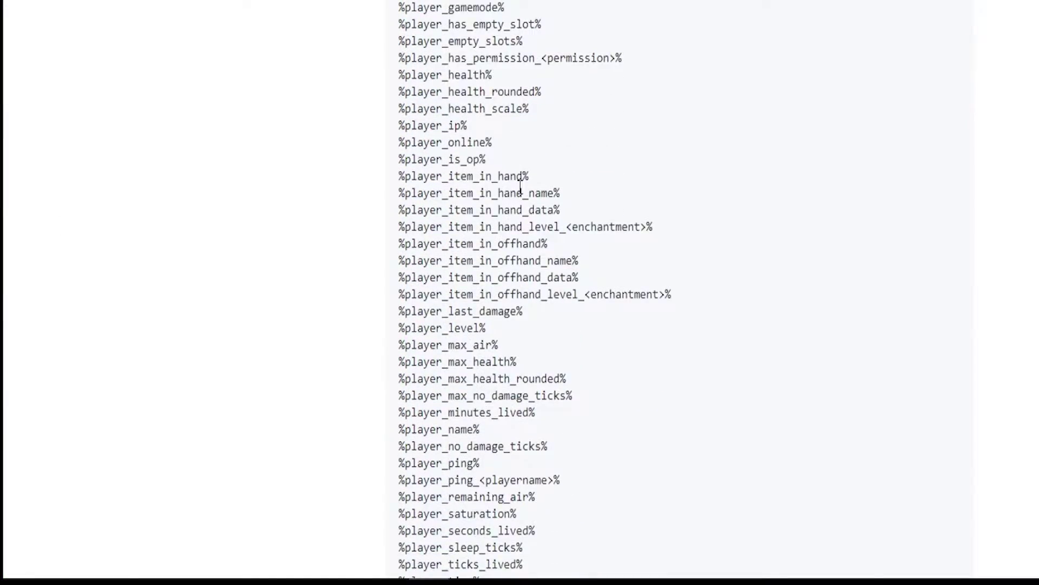
Scroll to the end of the Player placeholder list and locate %player_x%.
left_click_drag(578, 189, 437, 53)
scroll(487, 177, "up", 7)
scroll(456, 93, "down", 10)
scroll(456, 93, "down", 3)
scroll(476, 292, "up", 11)
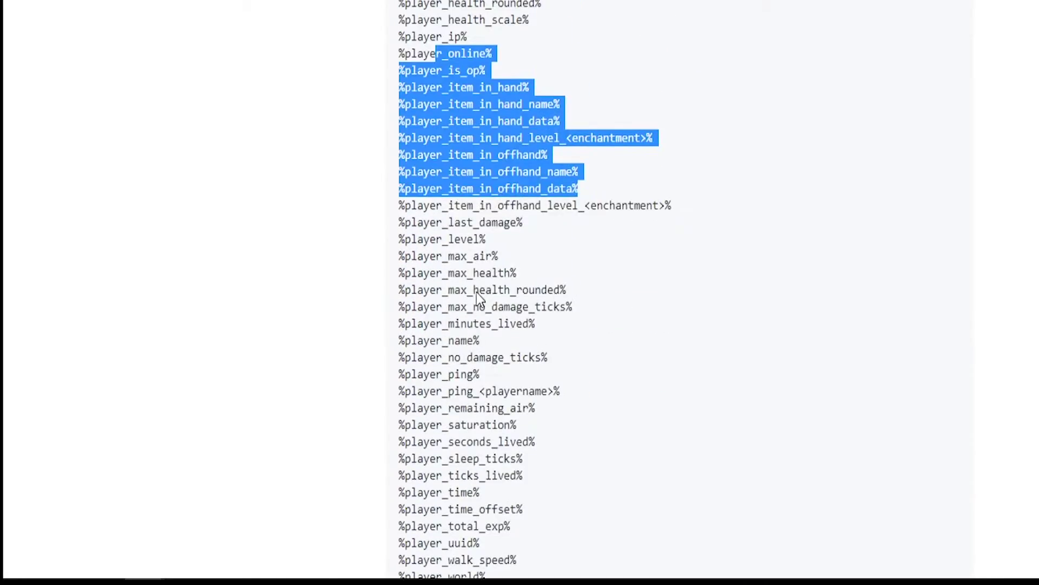
scroll(489, 285, "down", 1)
scroll(489, 284, "down", 2)
left_click(480, 225)
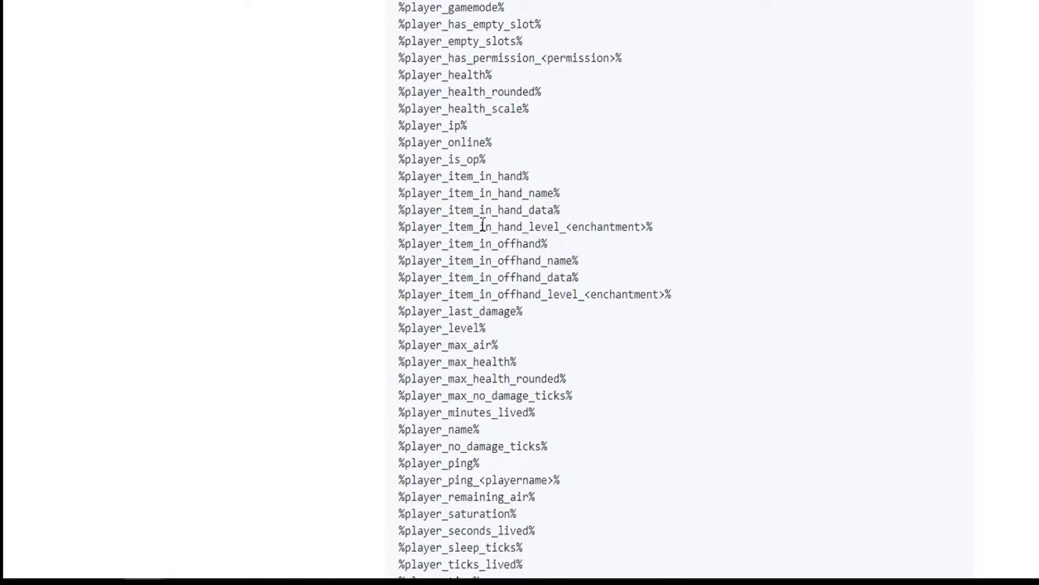
scroll(480, 226, "down", 4)
scroll(519, 406, "down", 2)
double_click(433, 361)
left_click(480, 362)
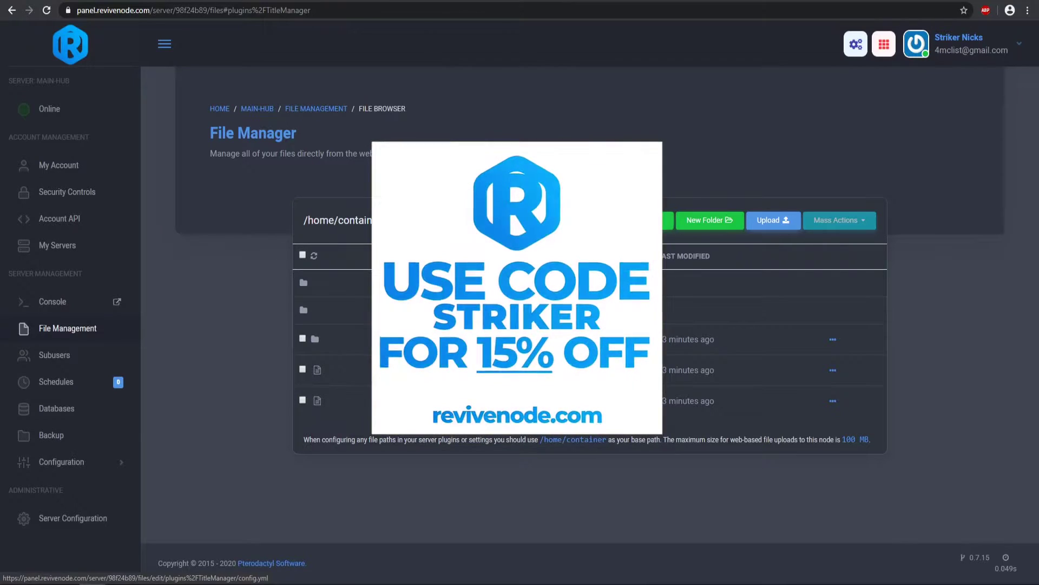
Open plugins/TitleManager/config.yml and replace the line 193 scoreboard title with '&eTitle'.
left_click(406, 370)
scroll(397, 382, "down", 13)
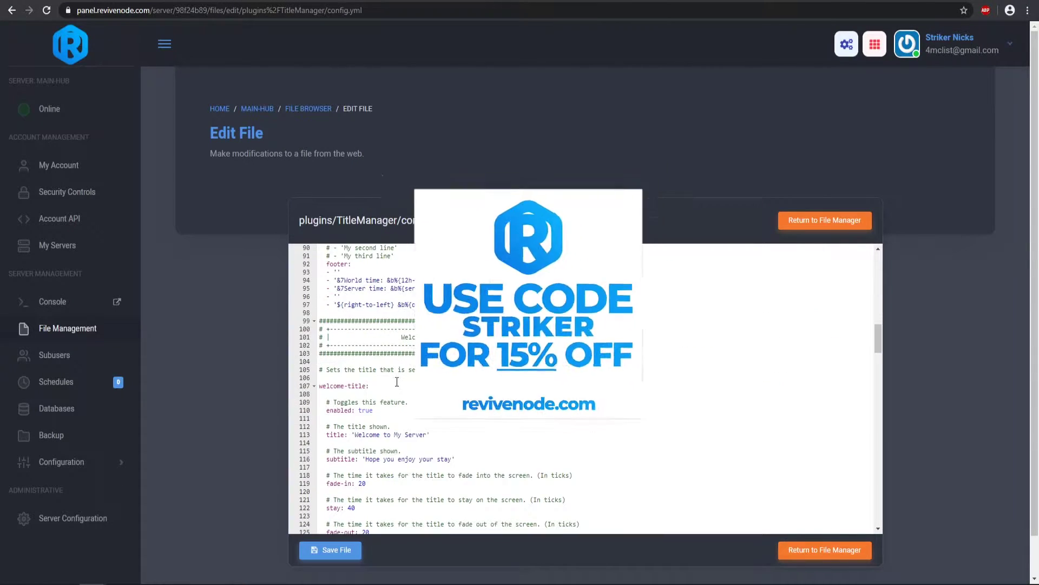
scroll(397, 382, "down", 13)
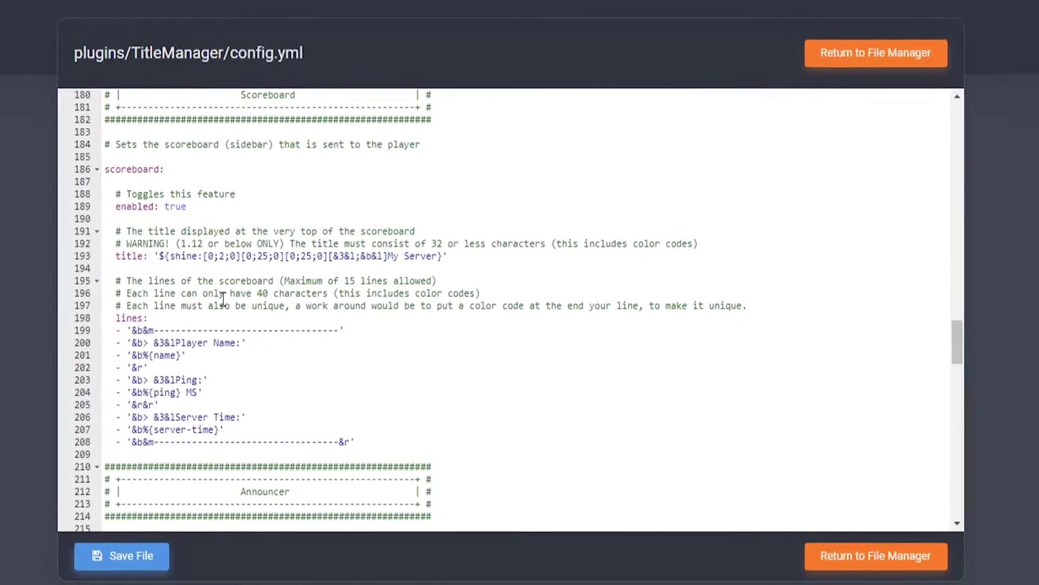
left_click(435, 247)
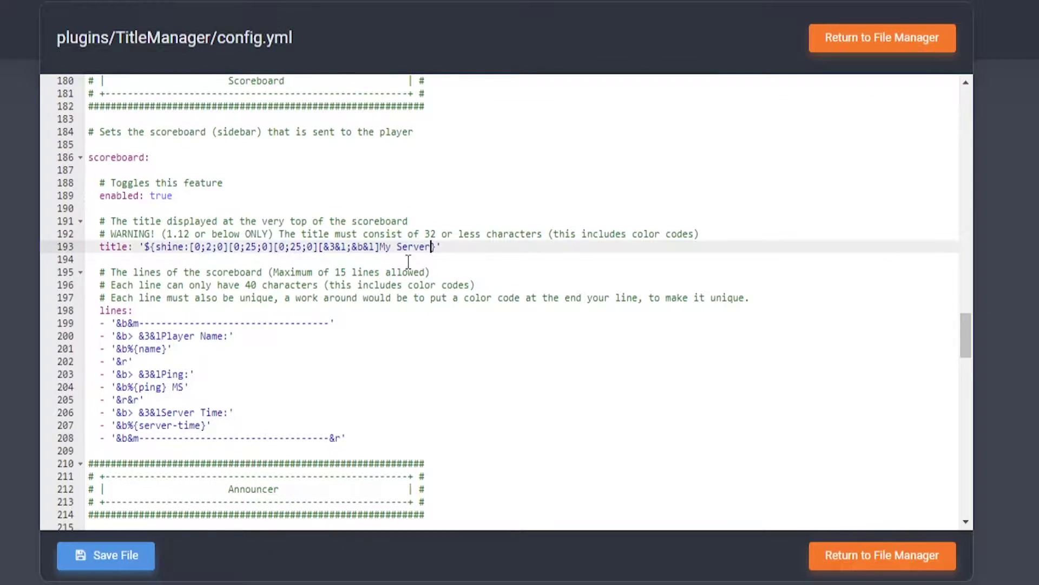
left_click(147, 248, "shift")
key("BackSpace")
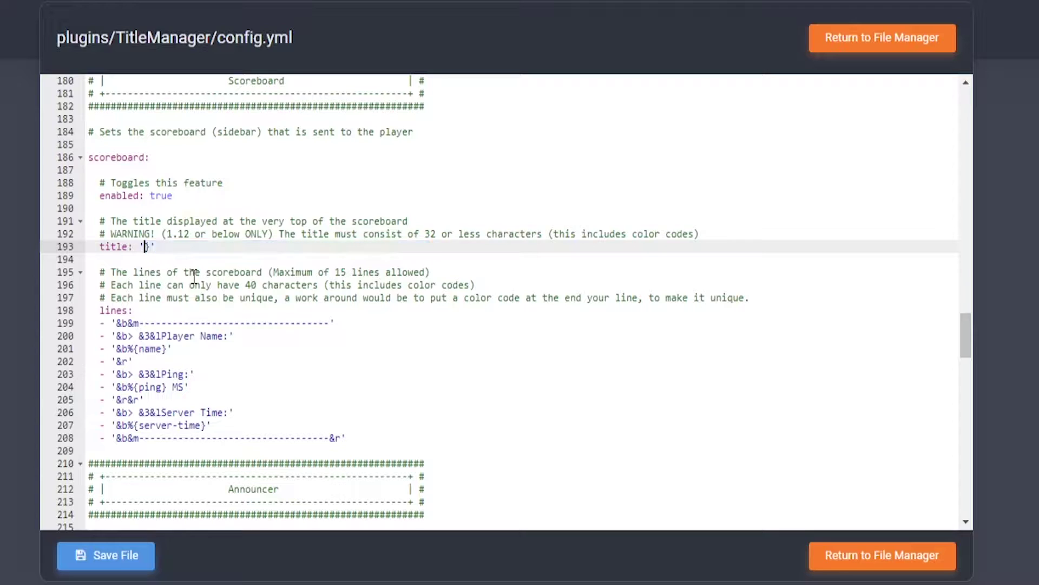
type("&eTitle")
Select {name} on line 201, then select the %player_x% placeholder to copy.
scroll(188, 396, "down", 1)
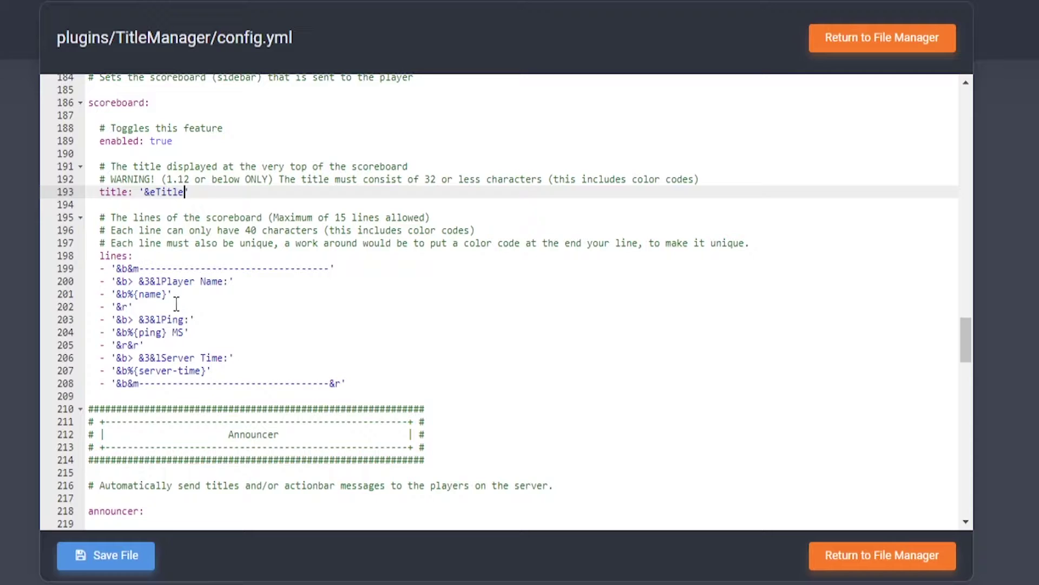
left_click_drag(168, 294, 134, 294)
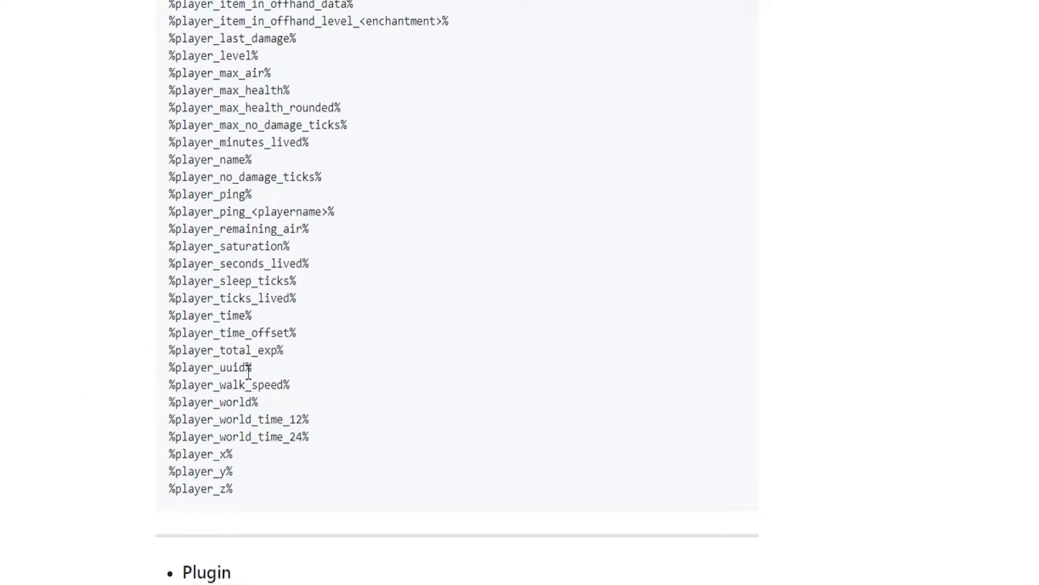
left_click_drag(244, 454, 167, 454)
key("ctrl+c")
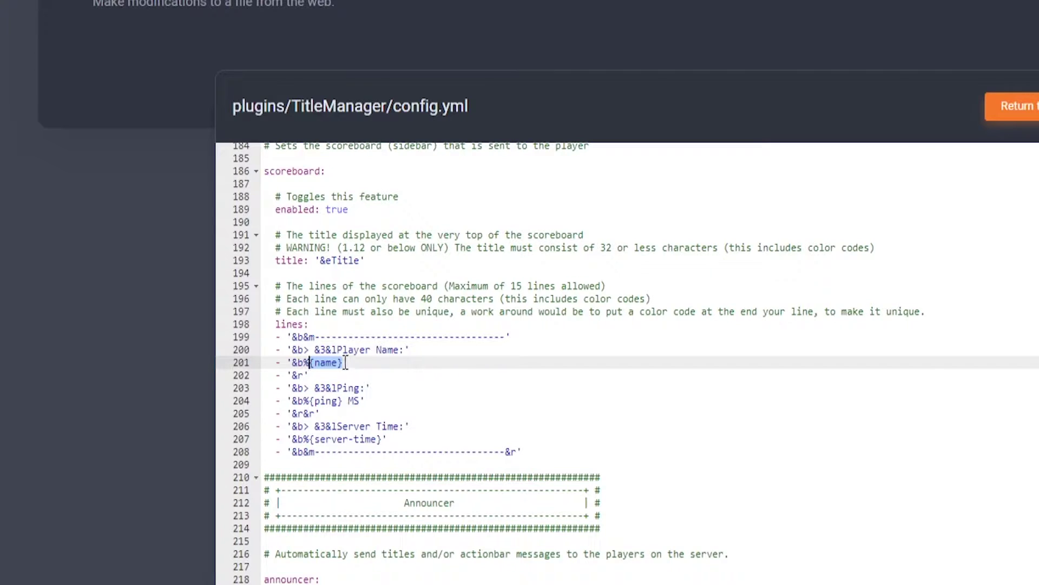
Add line 202 '&eX: &7%player_x% &eZ: &7%player_z%' below the name and save config.yml.
left_click(344, 363)
key("Return")
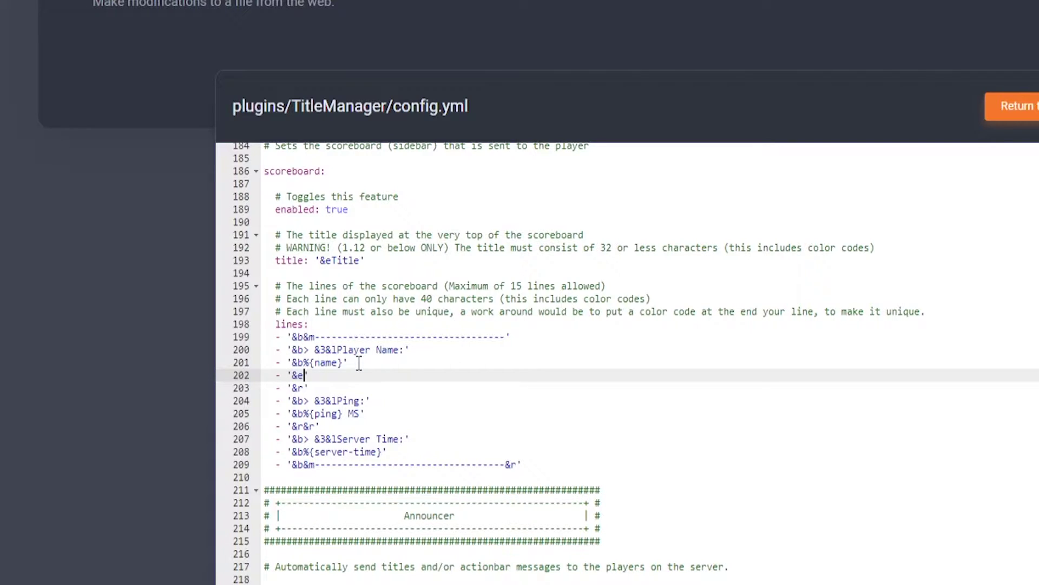
type("- '&eX:")
key("ctrl+v")
type("&7")
key("End")
type("&eZ: &7")
key("ctrl+v")
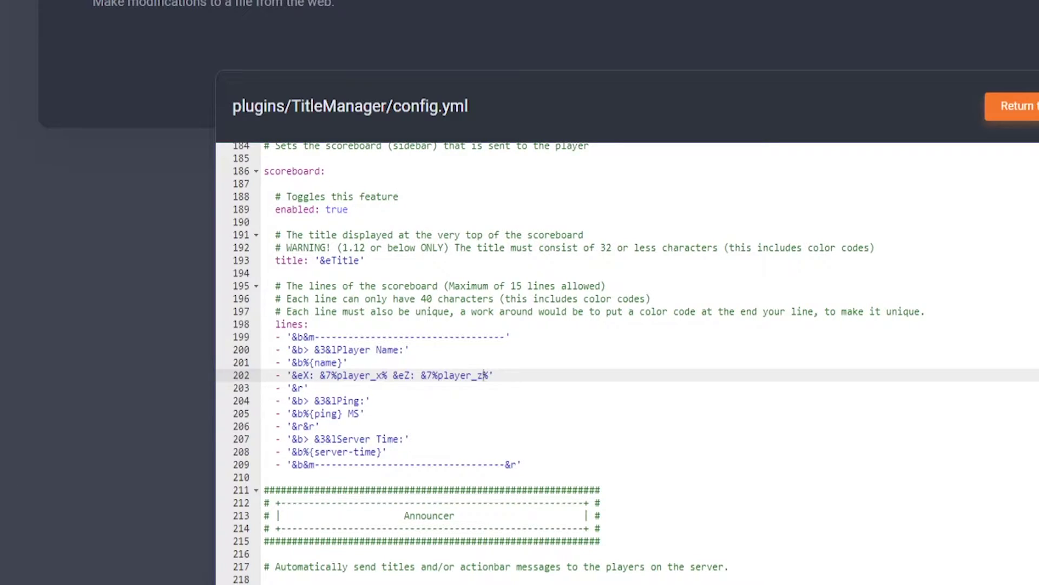
key("ctrl+s")
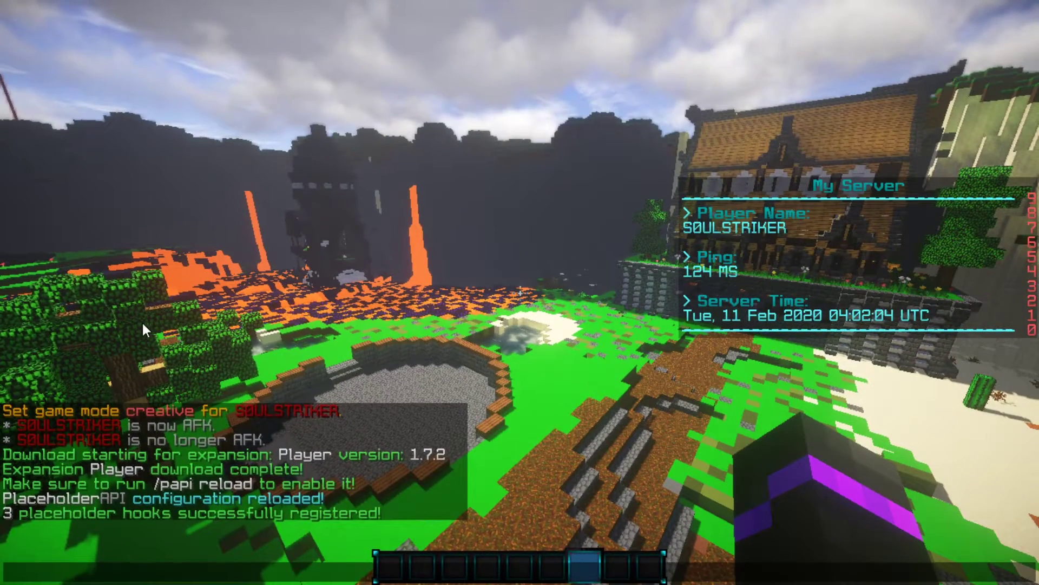
Reload TitleManager in Minecraft with /tm reload.
key("slash")
type("tm reload")
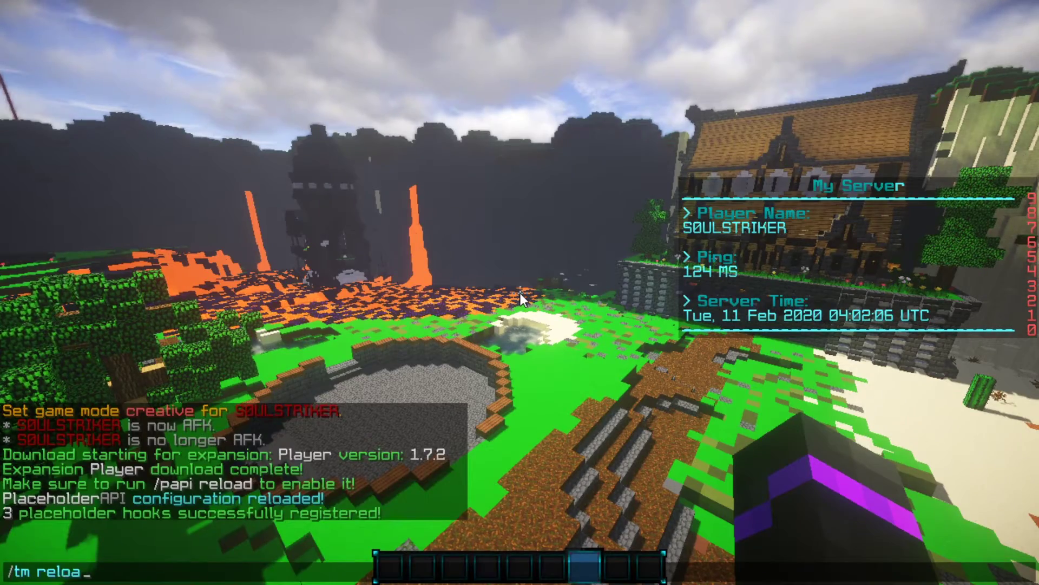
key("Return")
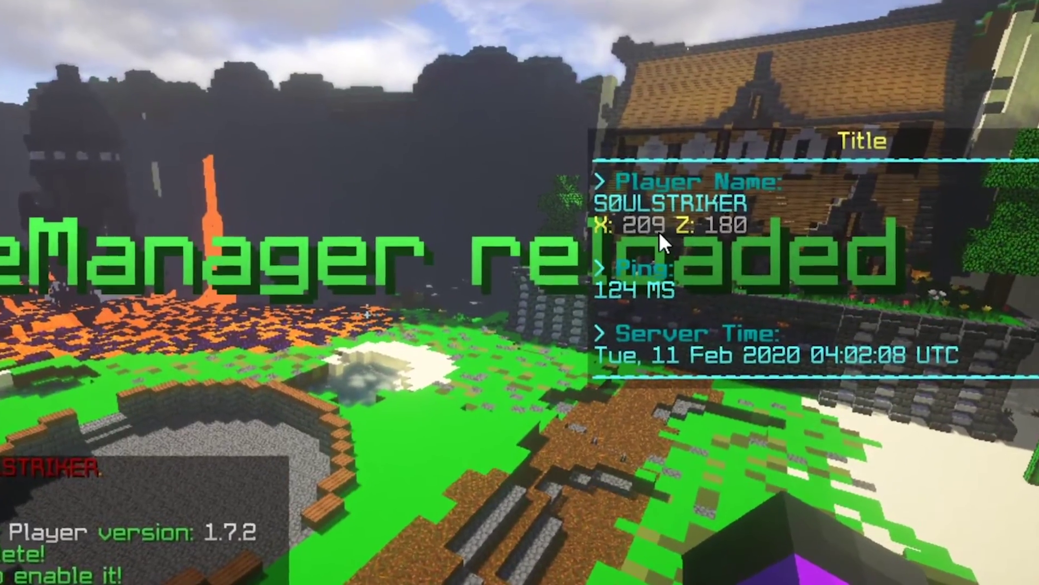
Walk forward to confirm the scoreboard's X and Z coordinates update, then review chat.
key("w")
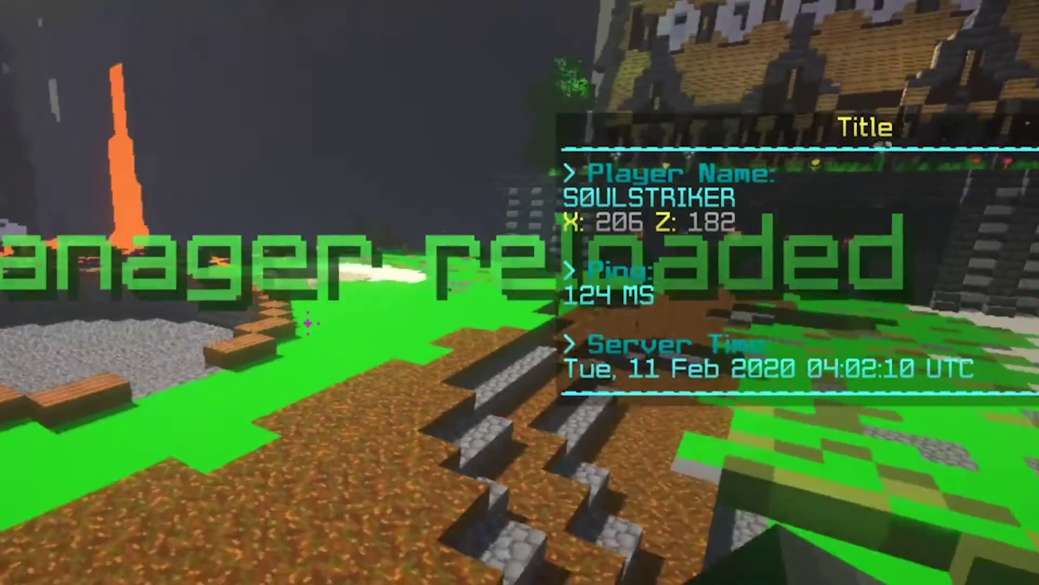
key("w")
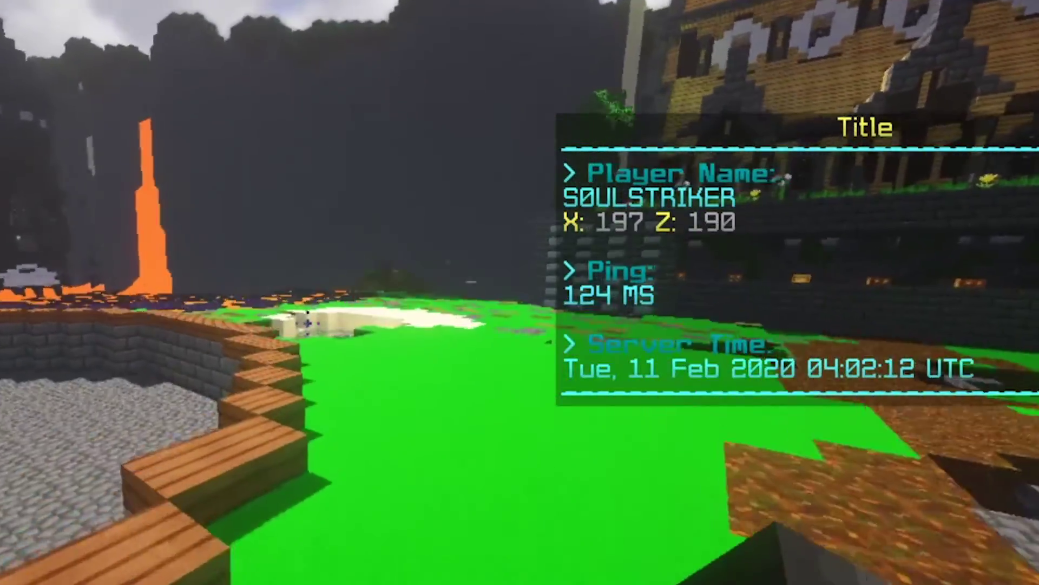
key("w")
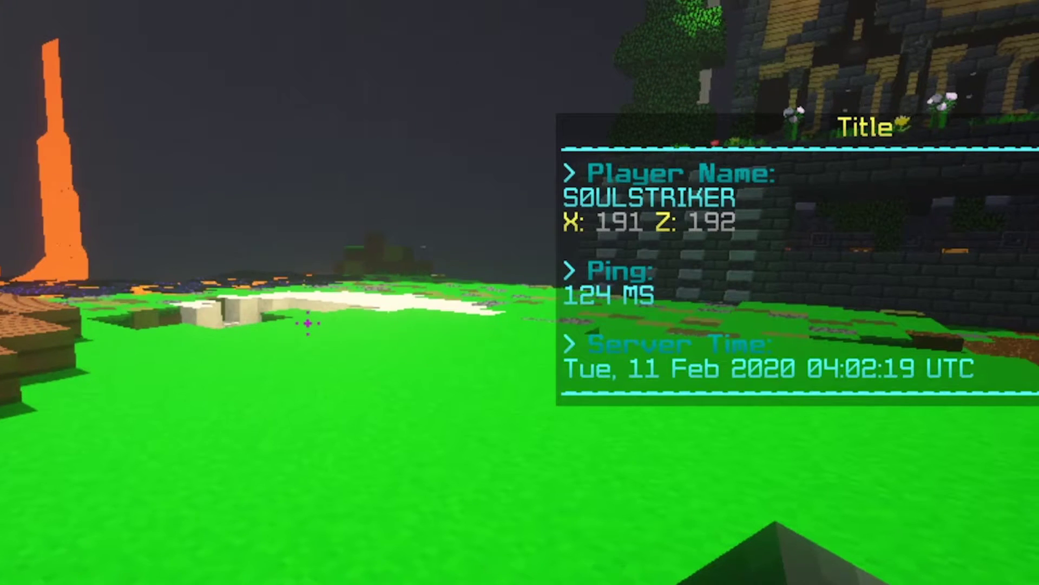
key("t")
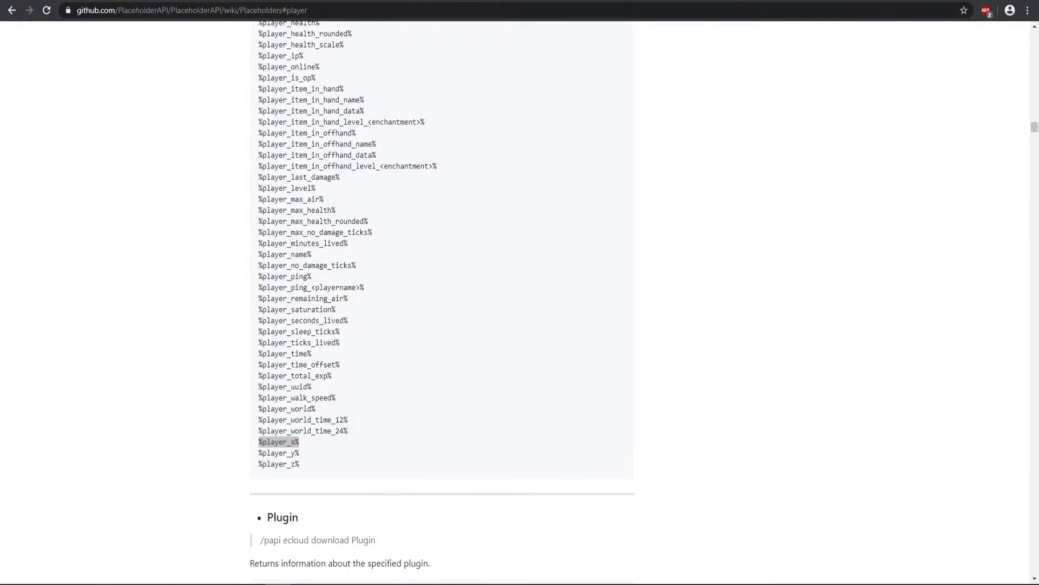
scroll(177, 400, "down", 1)
Search the wiki for 'vault', jump to the Vault section and select %vault_rank%.
scroll(181, 400, "down", 2)
key("ctrl+f")
type("v")
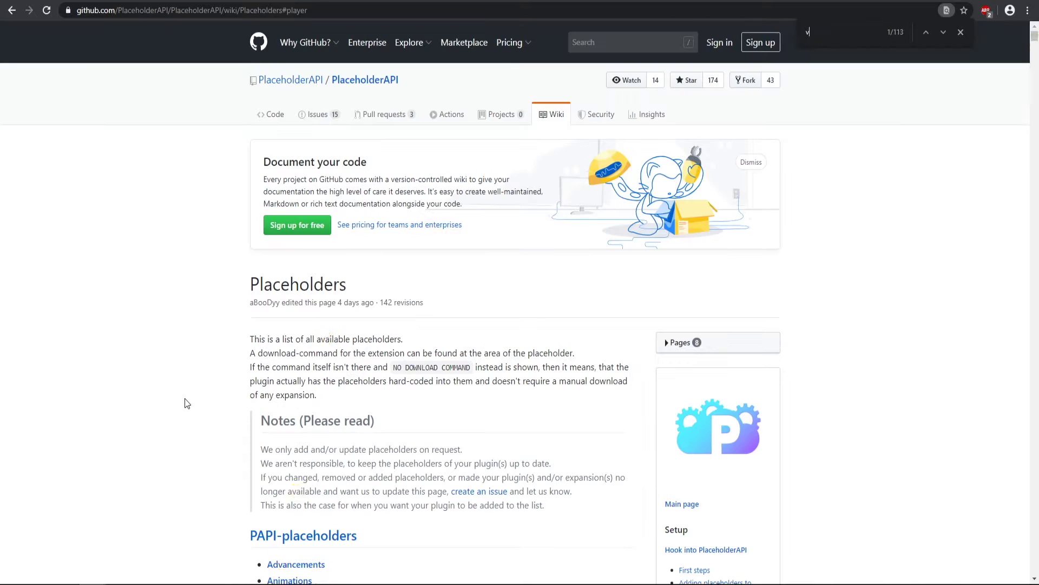
type("ault")
left_click(277, 304)
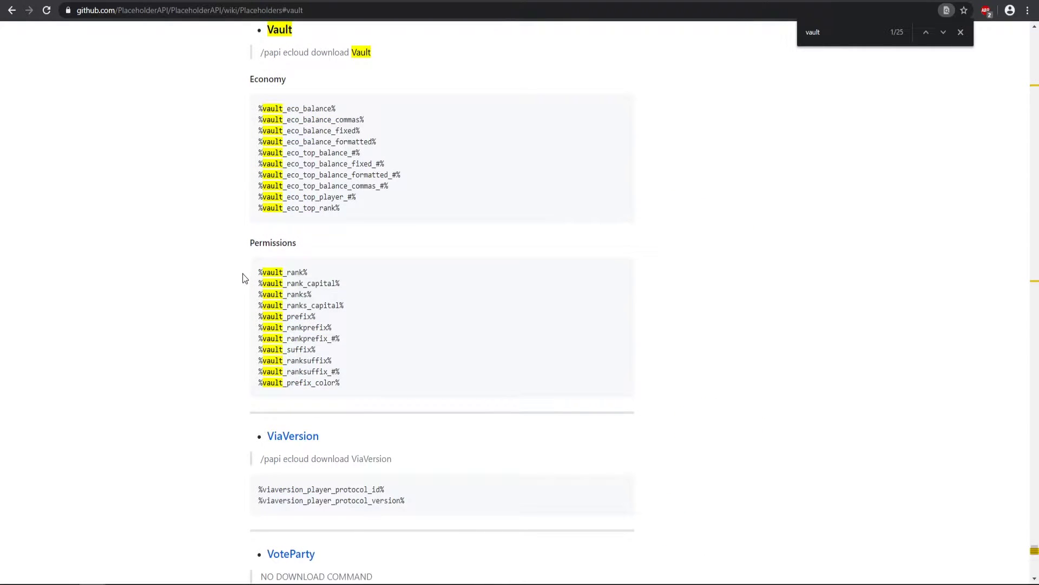
left_click_drag(308, 272, 266, 270)
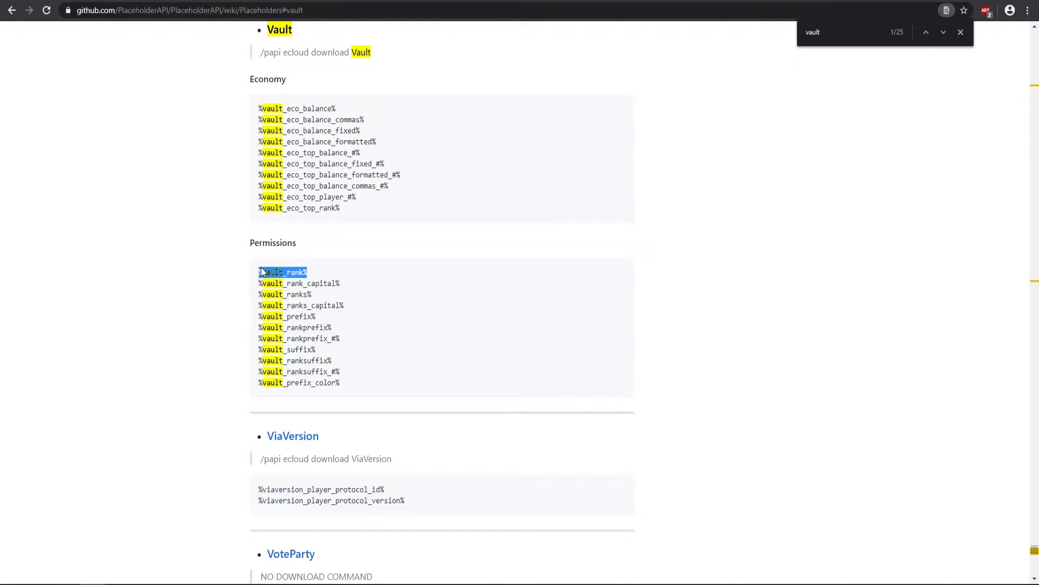
left_click_drag(313, 274, 285, 272)
left_click(258, 274)
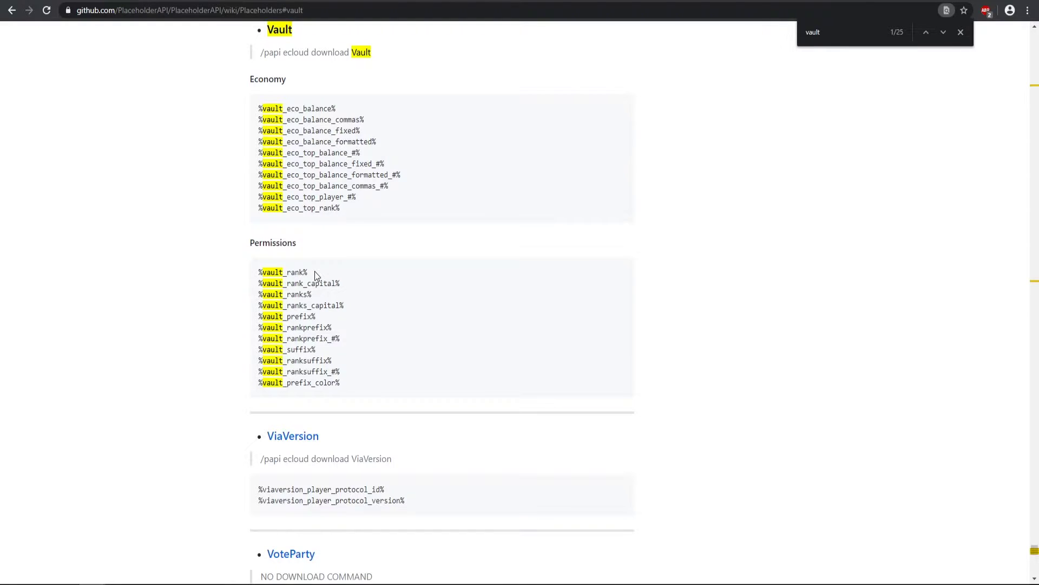
left_click_drag(314, 272, 259, 274)
key("ctrl+c")
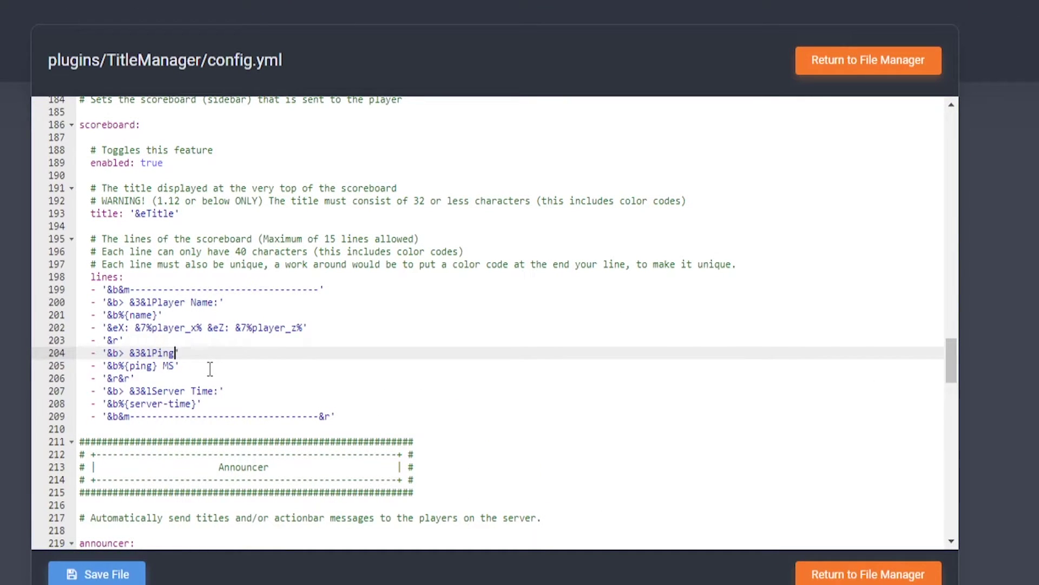
Relabel line 204 '&b> &3&lRANK', paste %vault_rank% into line 205, and save.
key("BackSpace")
key("BackSpace")
key("BackSpace")
key("Down")
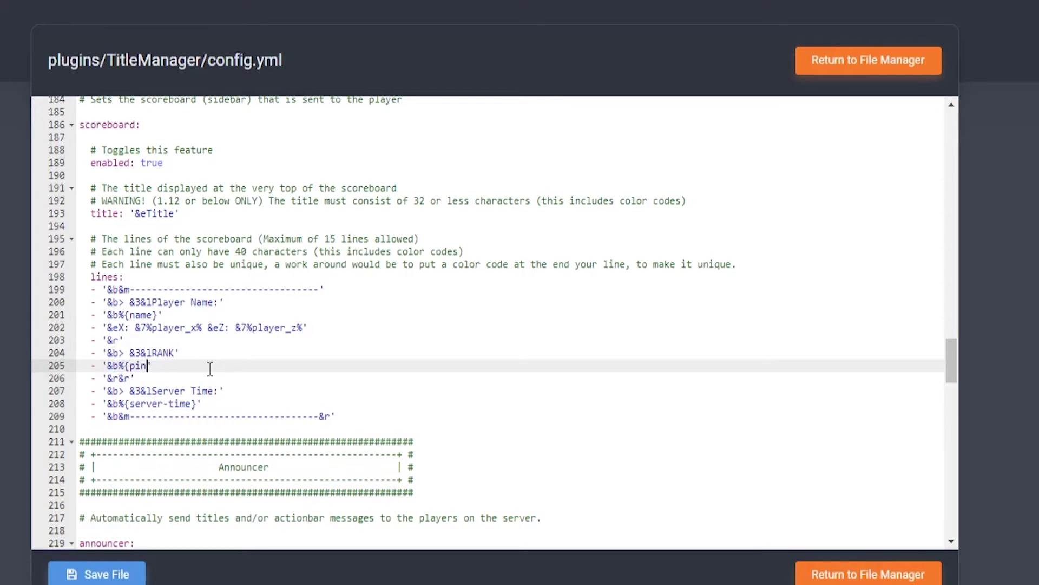
key("ctrl+v")
left_click(97, 574)
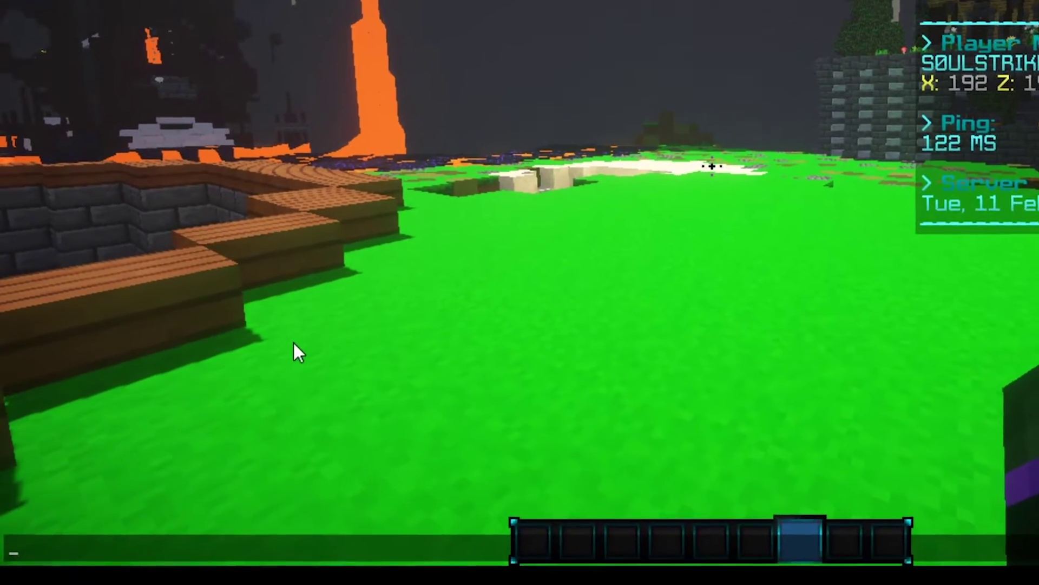
Download the Vault placeholder expansion, then run /papi reload and /tm reload.
type("/papi ecloud download Vault")
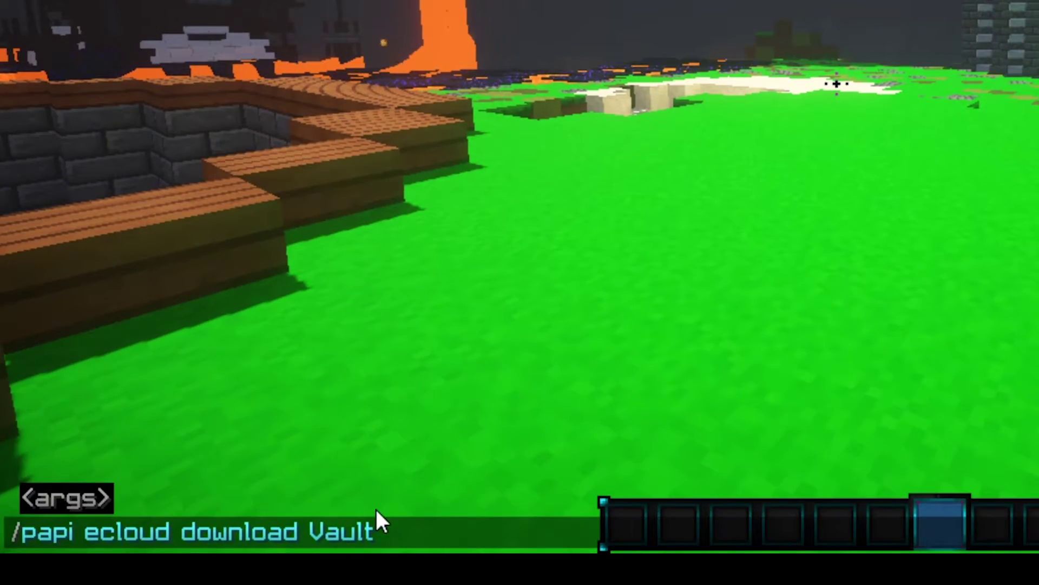
key("Return")
type("/papi reload")
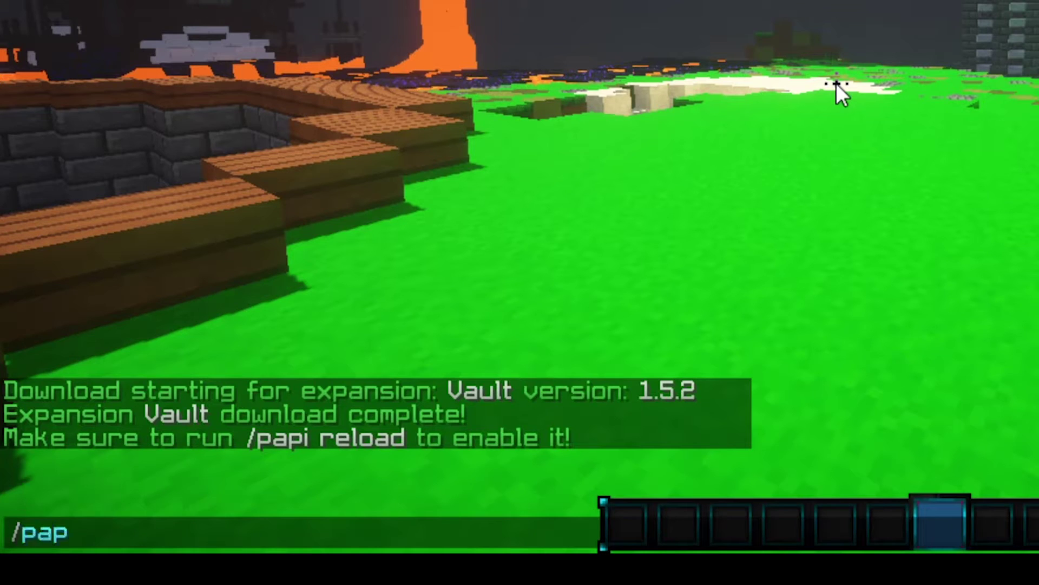
key("Return")
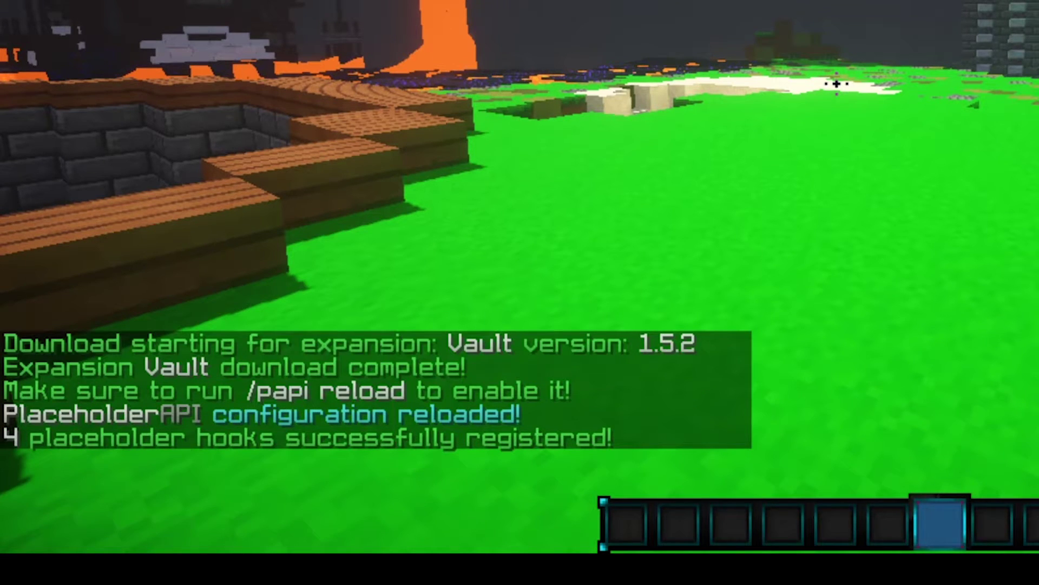
type("/tm reload")
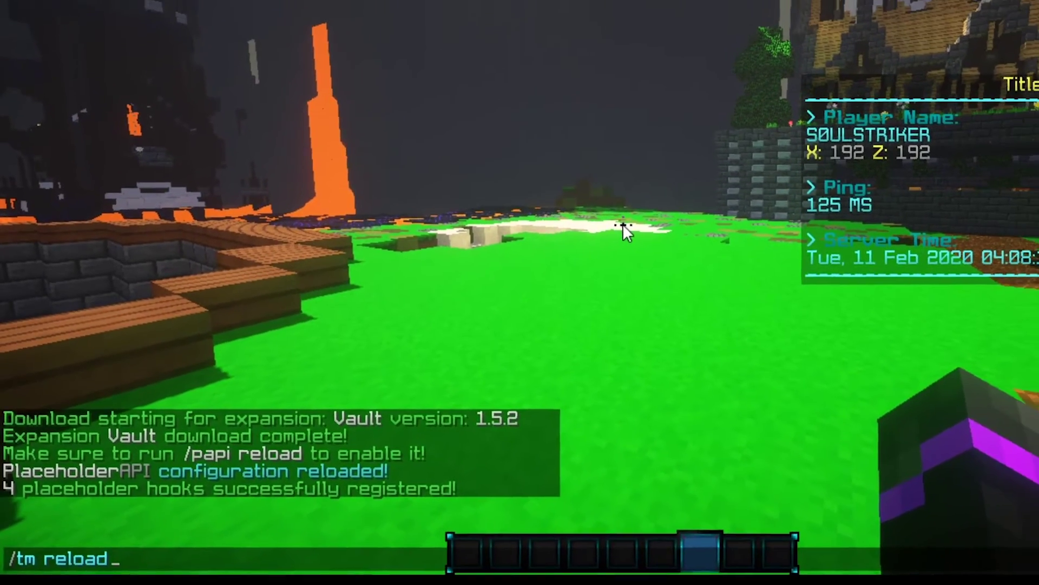
key("Return")
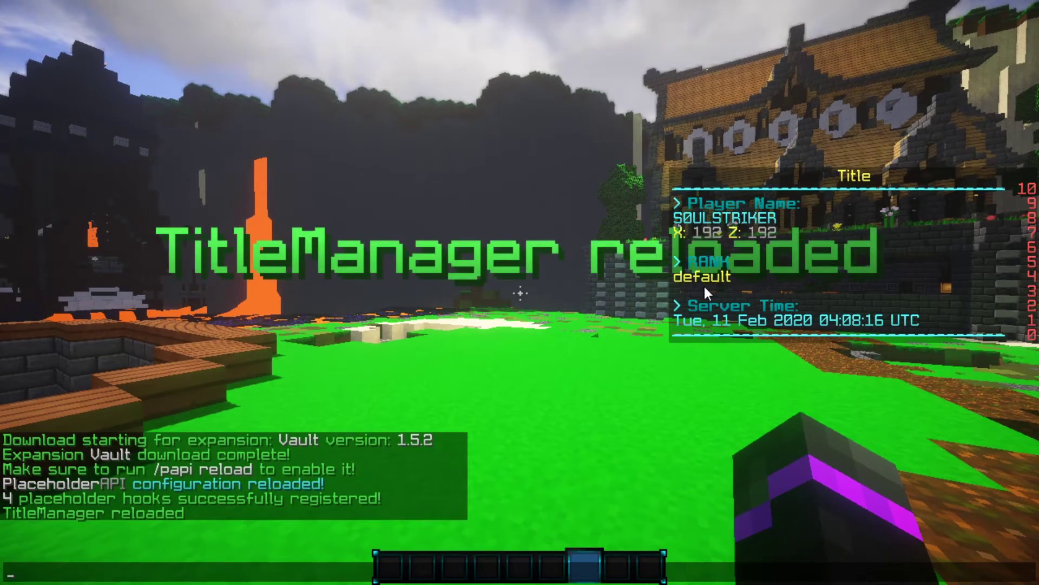
Create the LuckPerms admin group and set it as the player's parent group.
key("slash")
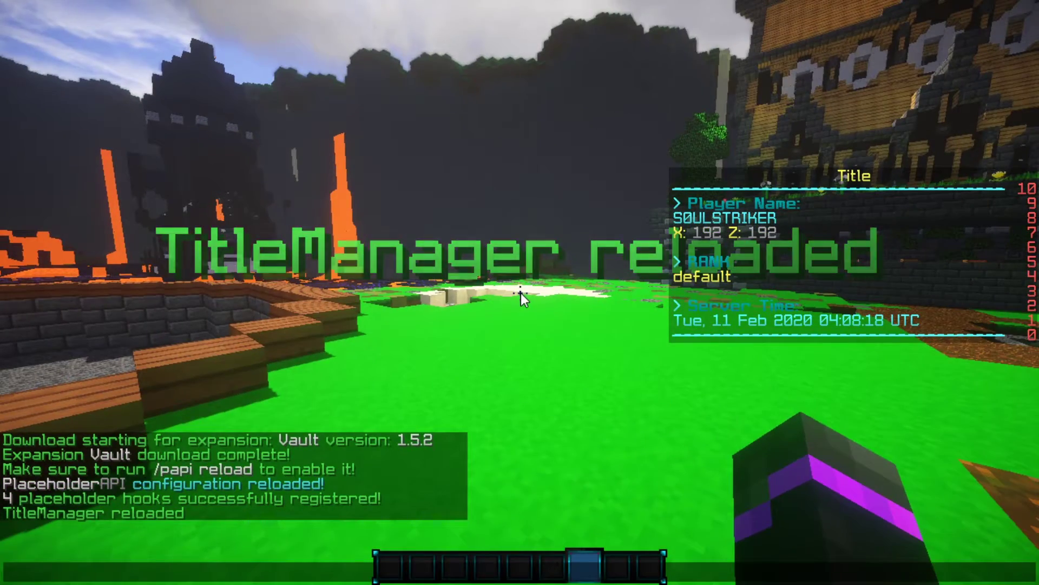
type("lp ra")
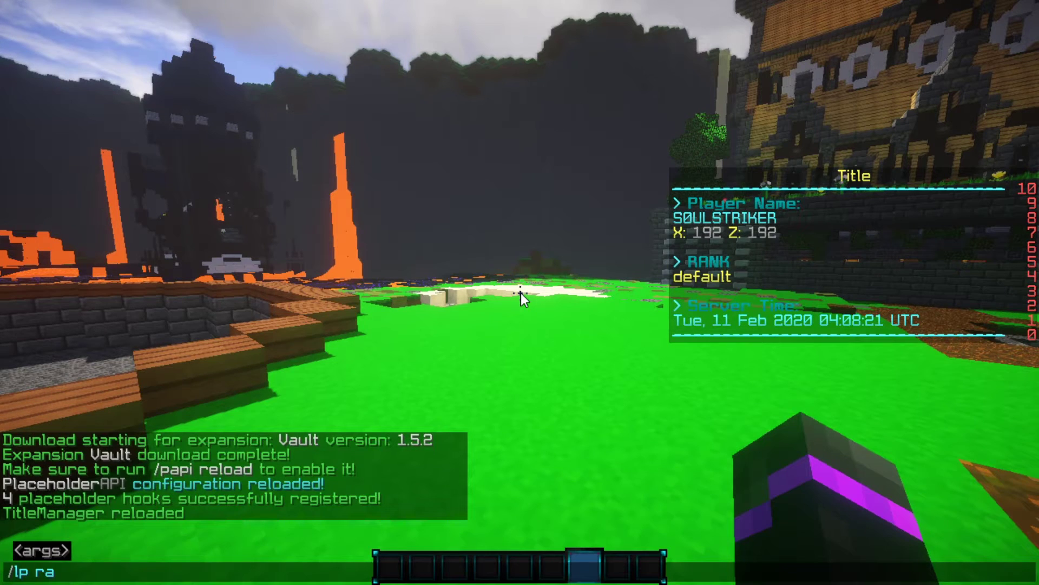
key("BackSpace")
key("BackSpace")
type("creategroup admin")
key("Return")
key("slash")
type("lp user S0ULSTRIKER parent set admin")
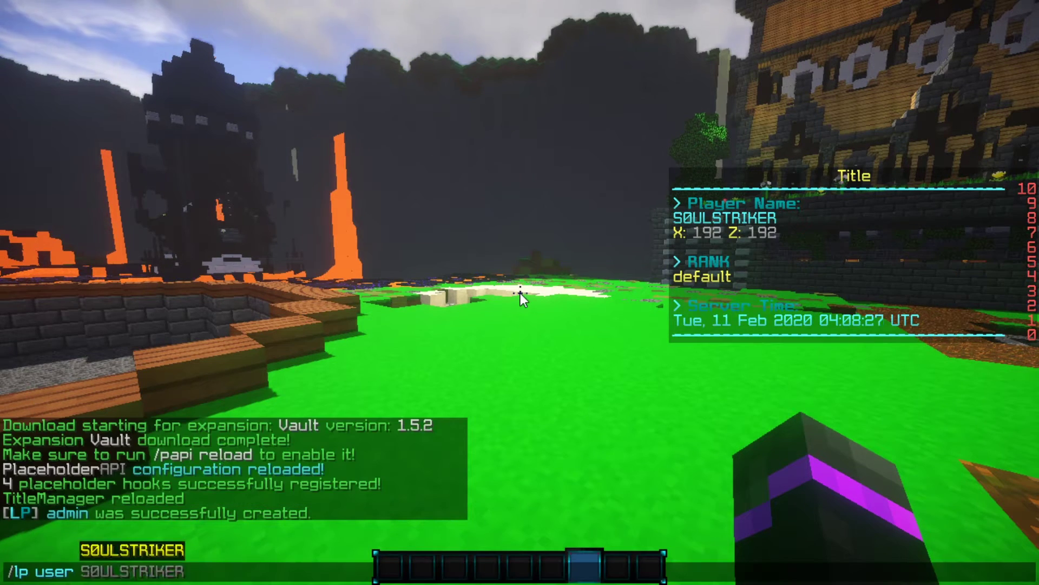
key("Tab")
type("parent set admin")
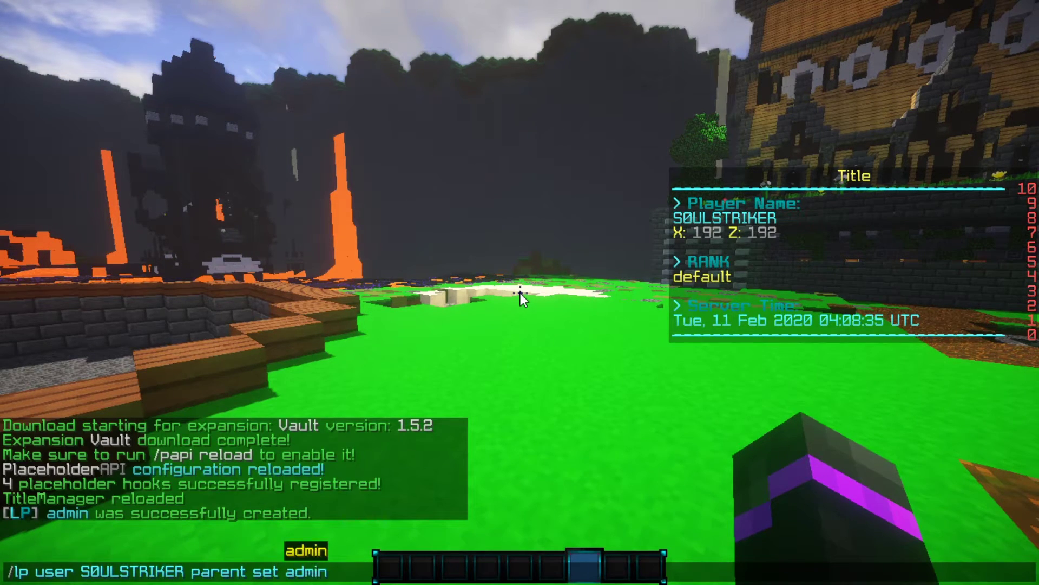
key("Return")
Review the chat output and step aside to watch the coordinates update.
key("t")
key("Escape")
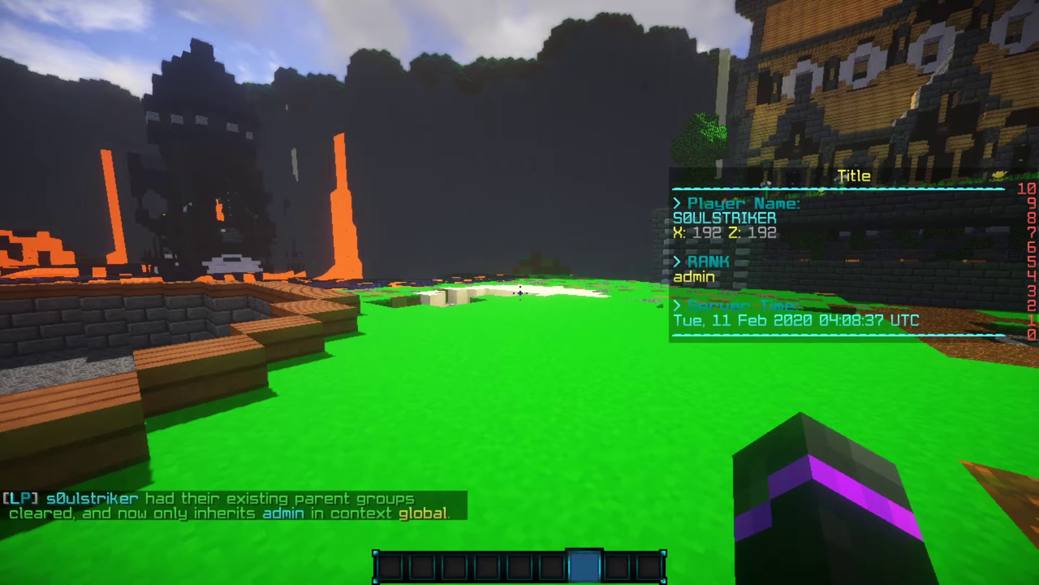
key("d")
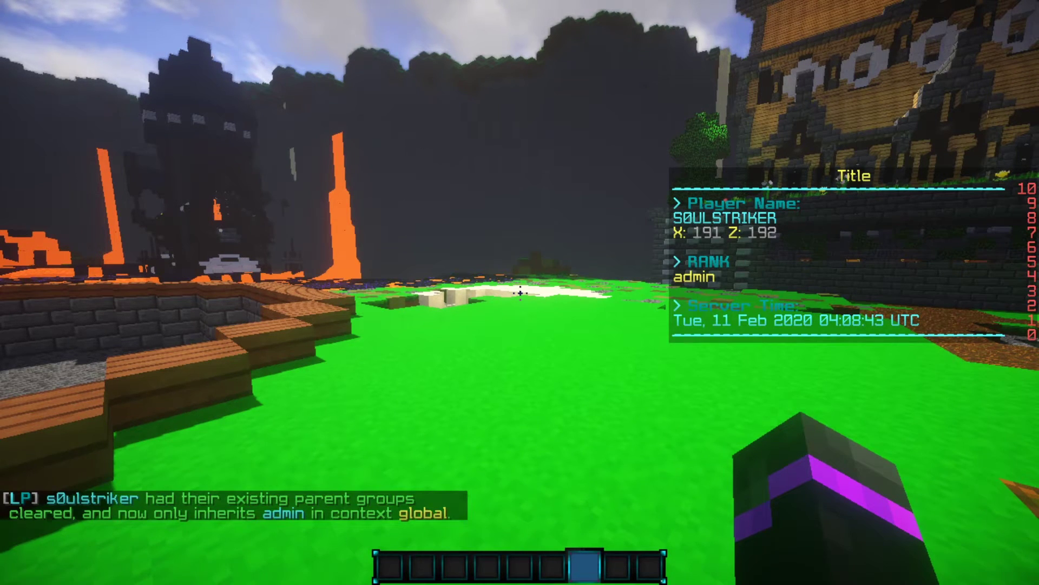
key("t")
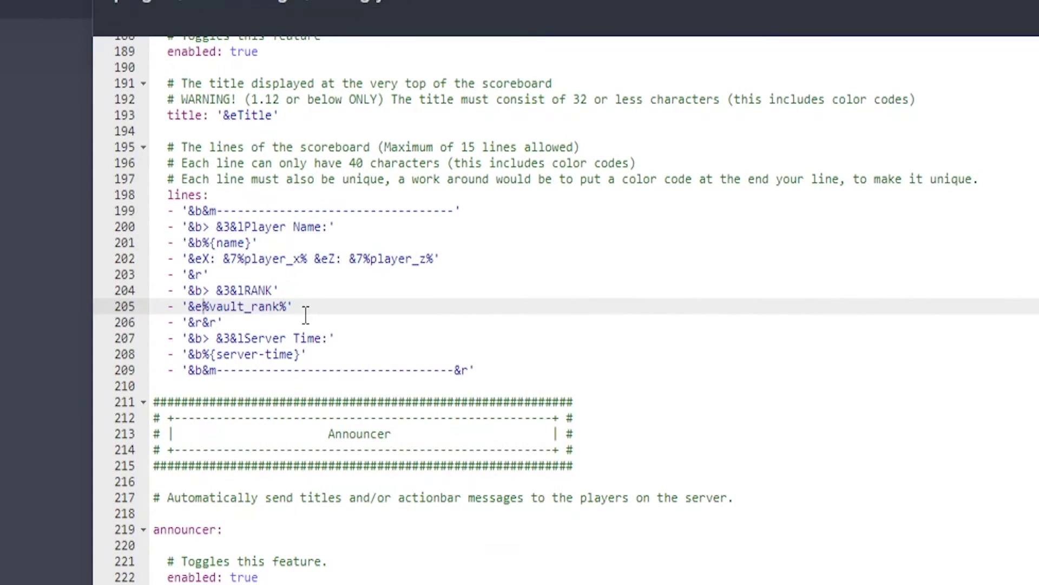
Replace config.yml lines 207–208 with '&b> &3&lHOMES' and '&e%essentials_homes_max%'.
left_click(331, 337)
key("BackSpace")
key("BackSpace")
key("BackSpace")
key("BackSpace")
key("BackSpace")
key("BackSpace")
key("BackSpace")
key("BackSpace")
key("BackSpace")
key("BackSpace")
key("BackSpace")
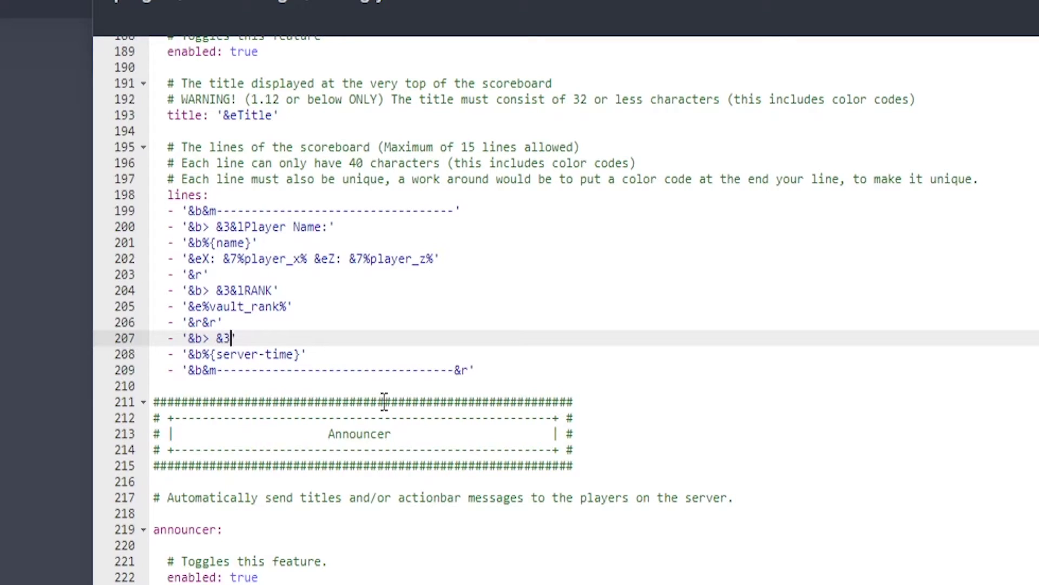
key("Down")
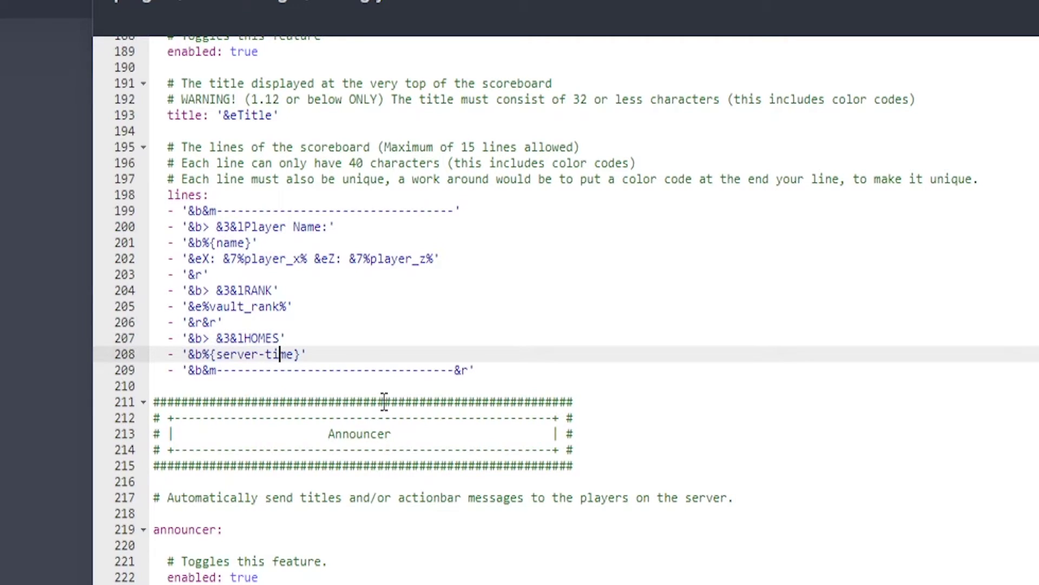
key("BackSpace")
key("BackSpace")
key("BackSpace")
key("BackSpace")
key("BackSpace")
key("BackSpace")
key("BackSpace")
key("BackSpace")
key("BackSpace")
key("BackSpace")
key("BackSpace")
key("BackSpace")
key("BackSpace")
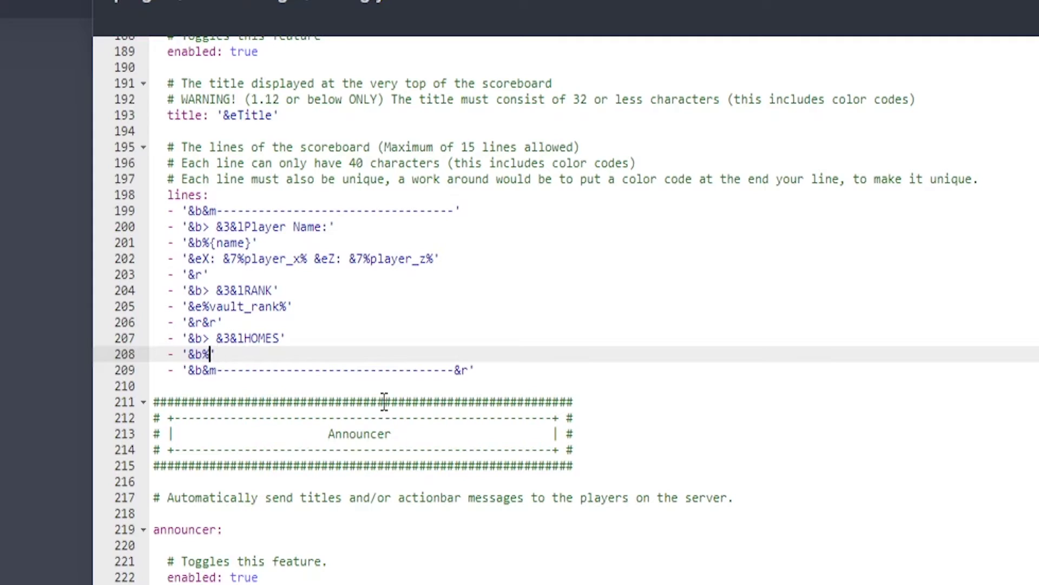
type("%essentials_homes_max%")
key("BackSpace")
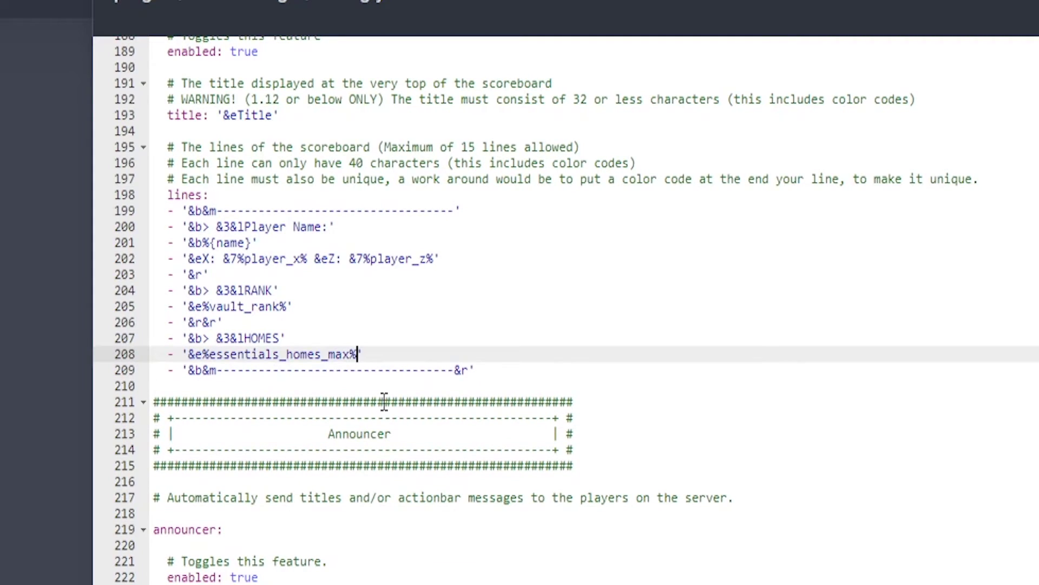
left_click(413, 341)
left_click(385, 355)
key("alt+Tab")
scroll(232, 62, "up", 6)
Download the Essentials placeholder expansion and run /papi reload.
triple_click(205, 119)
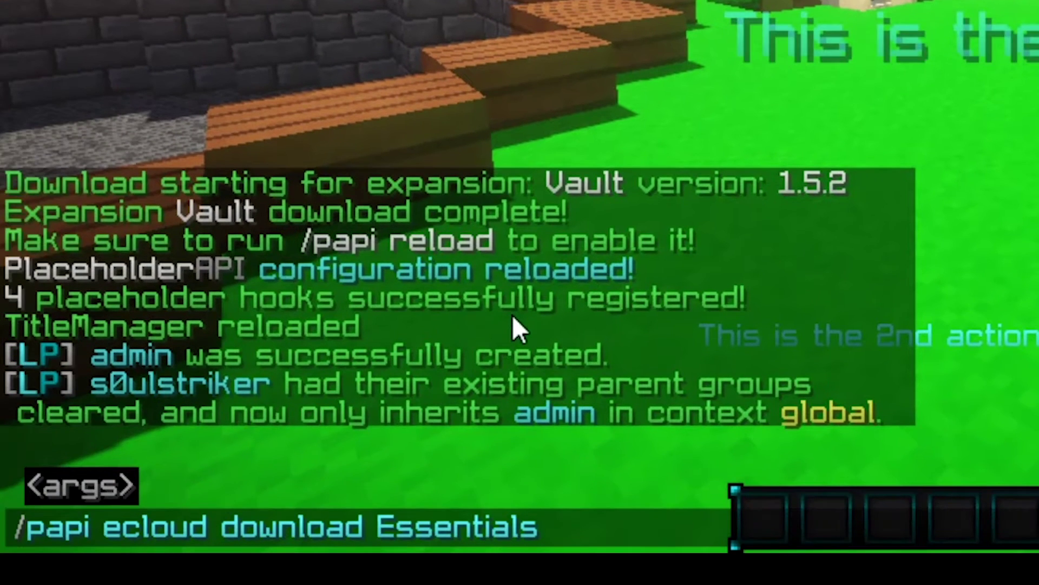
key("Return")
type("t/apply")
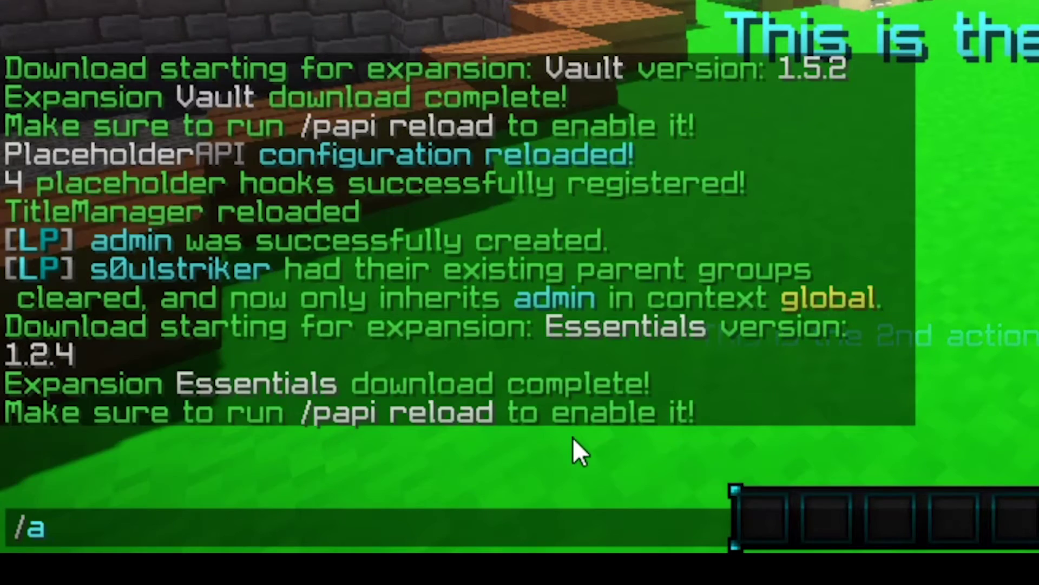
key("BackSpace")
key("BackSpace")
key("BackSpace")
key("BackSpace")
key("BackSpace")
type("papi")
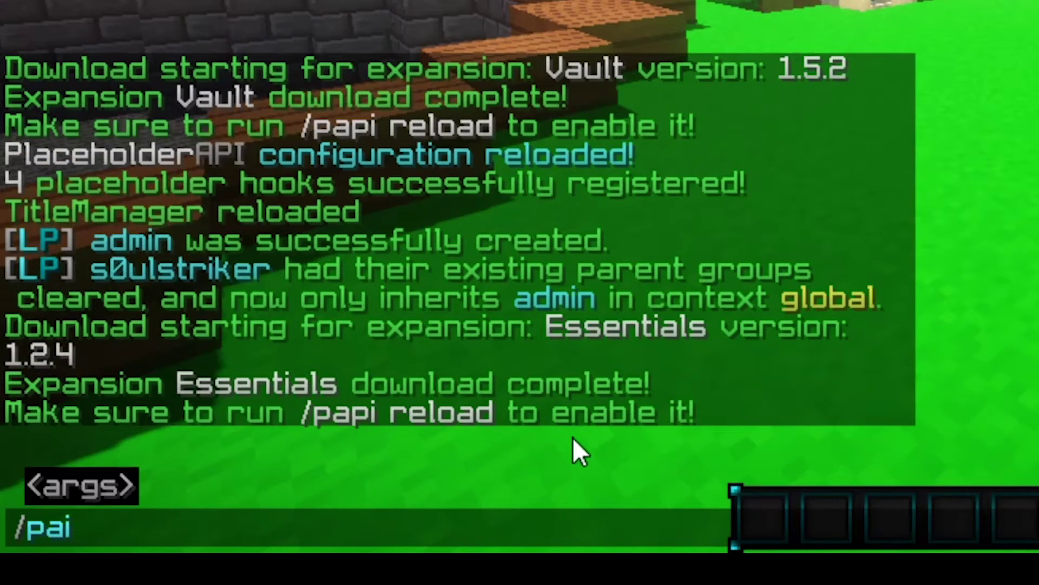
type(" reload")
key("Return")
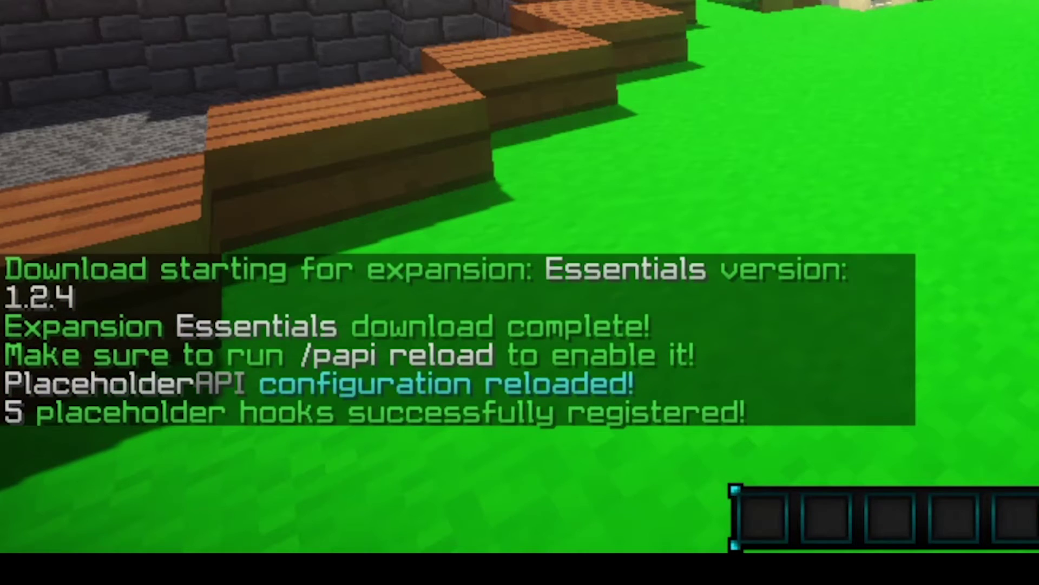
Reload TitleManager with /tm reload so the HOMES line shows 10.
type("t")
type("/tm re")
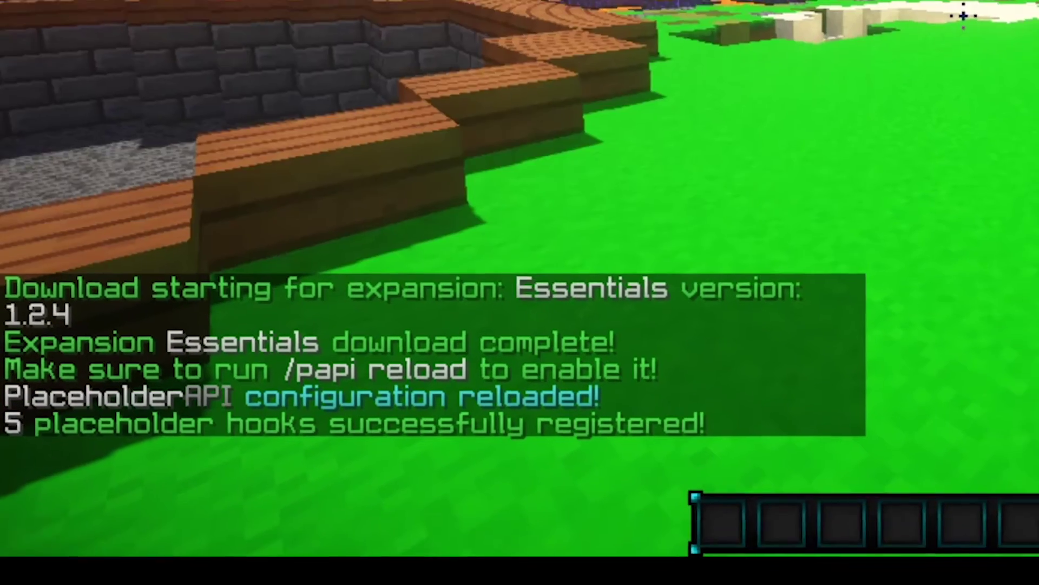
key("t")
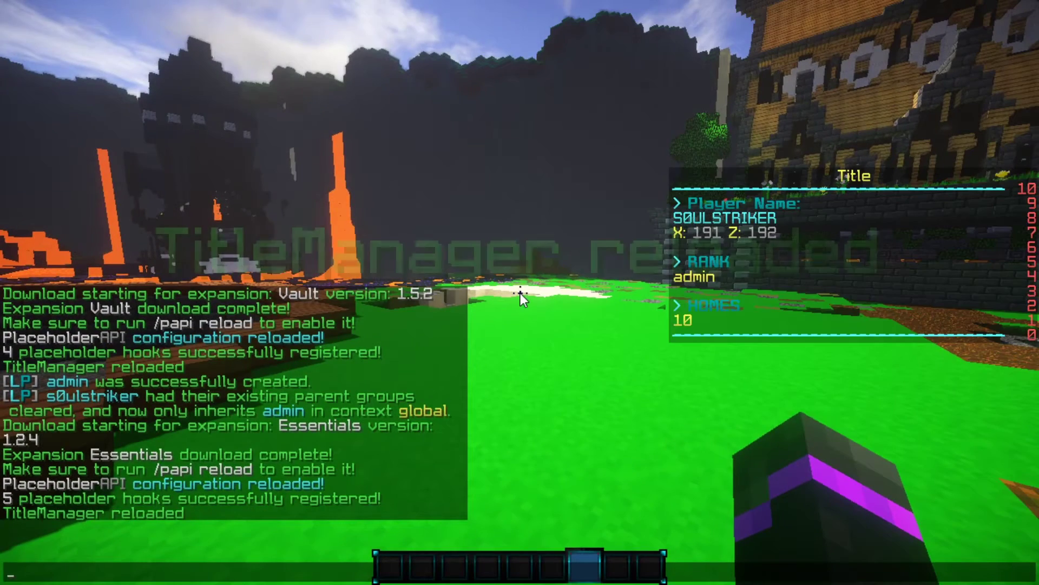
key("Escape")
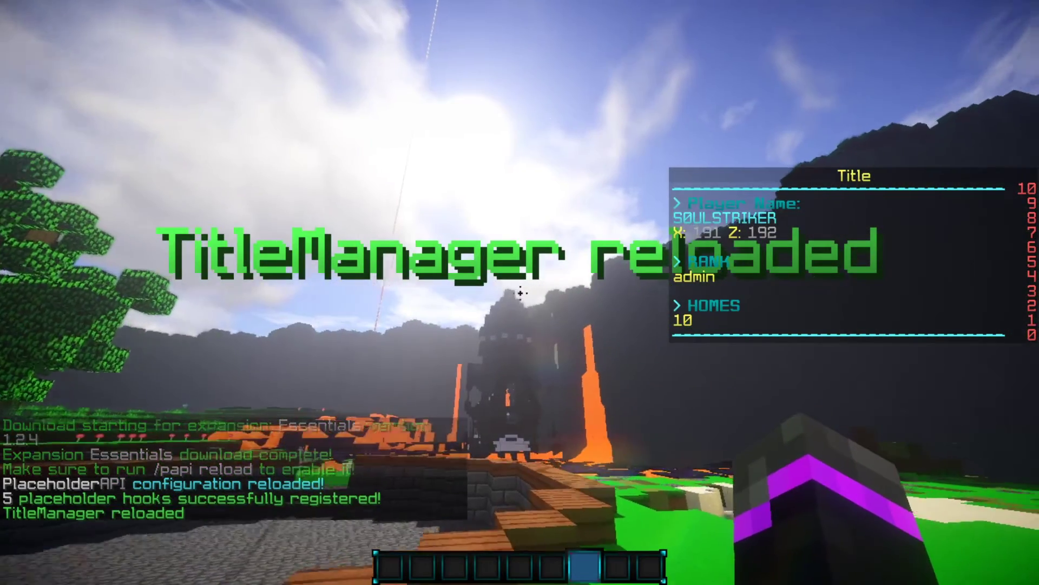
key("t")
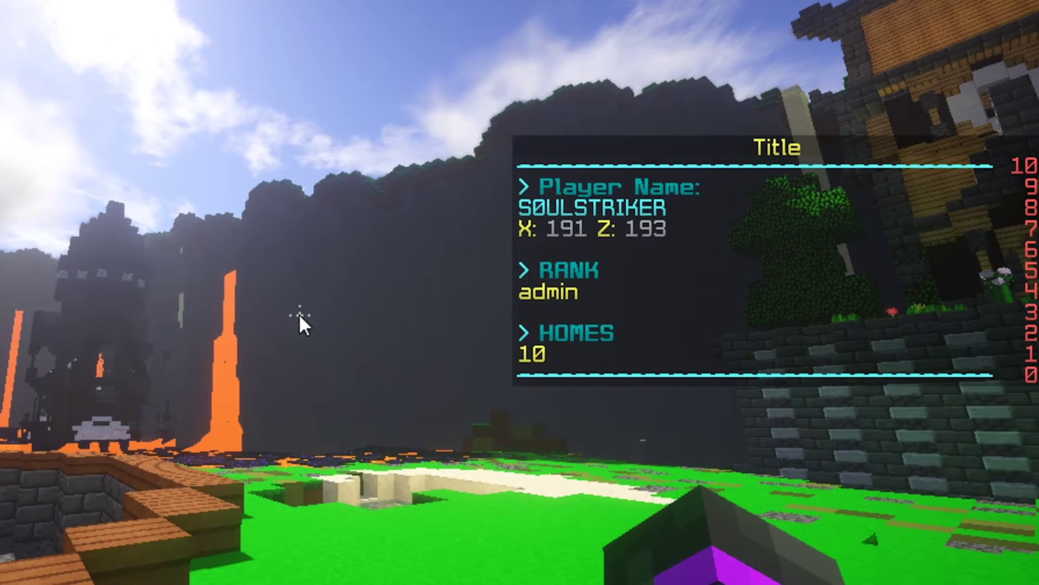
Step sideways, switch to front third-person view with F5, hide the HUD with F1, and walk forward.
key("Escape")
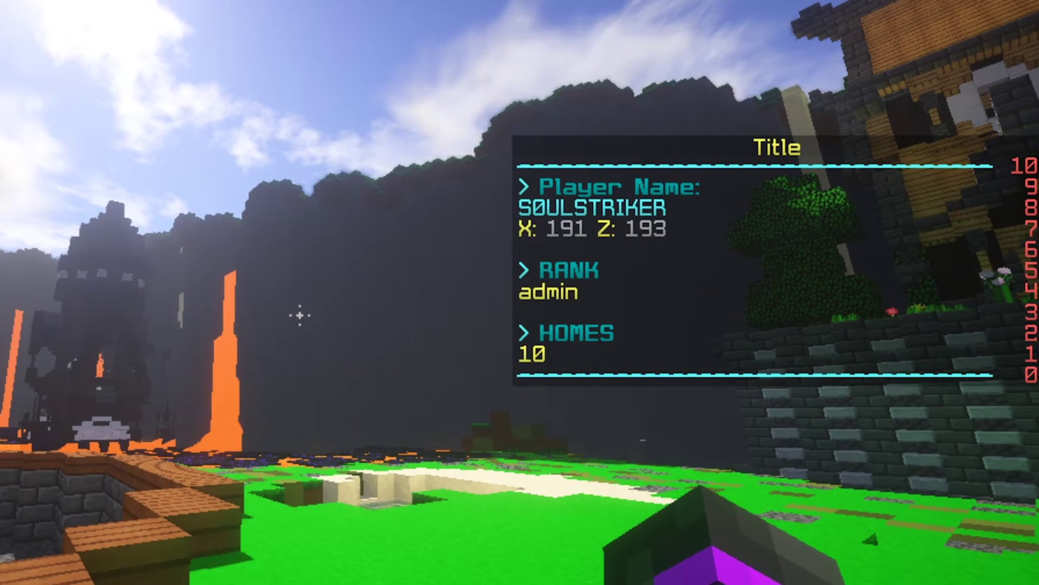
key("d")
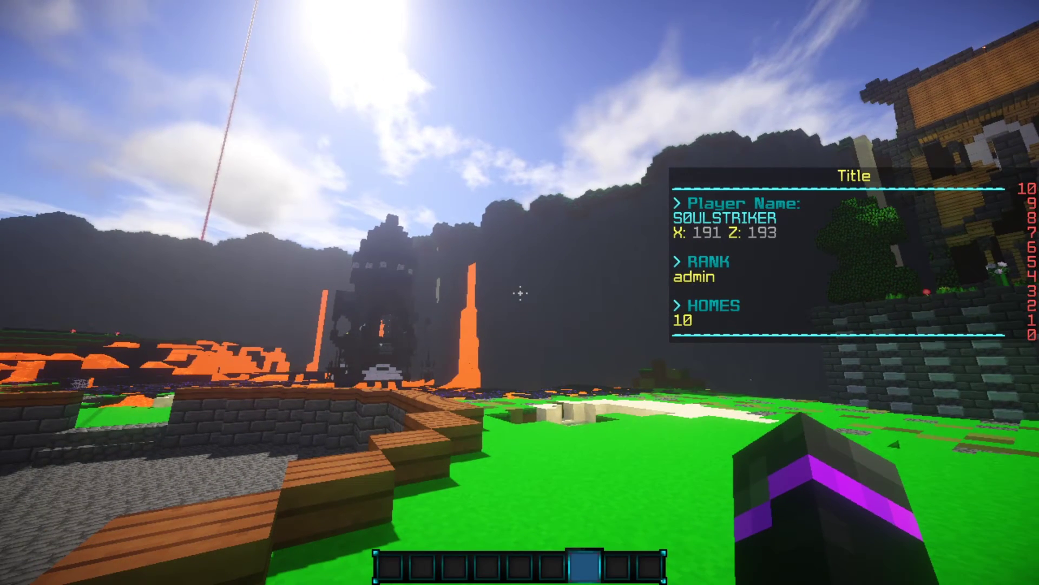
key("F5")
key("F5")
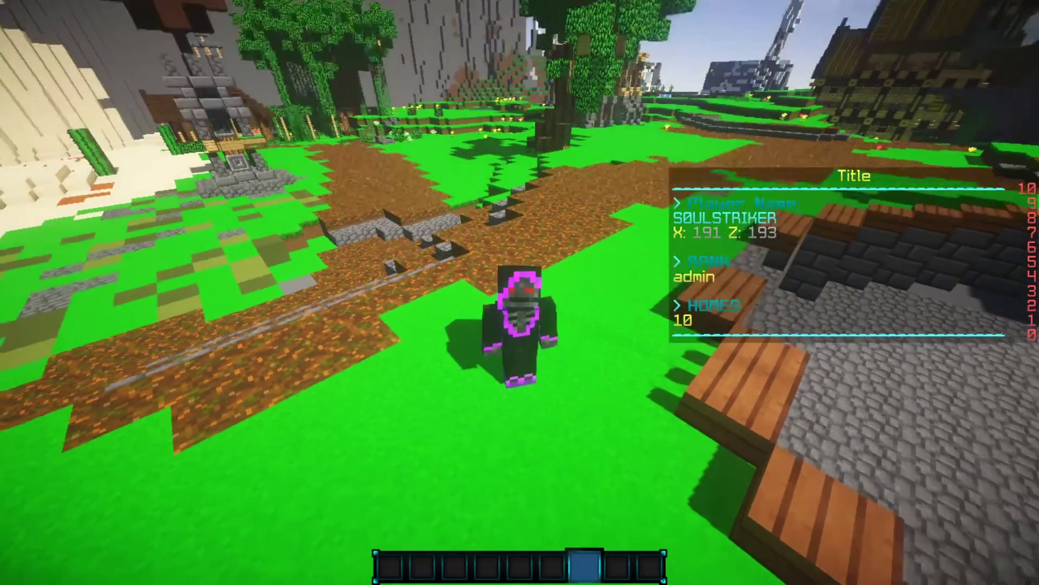
key("F1")
key("w")
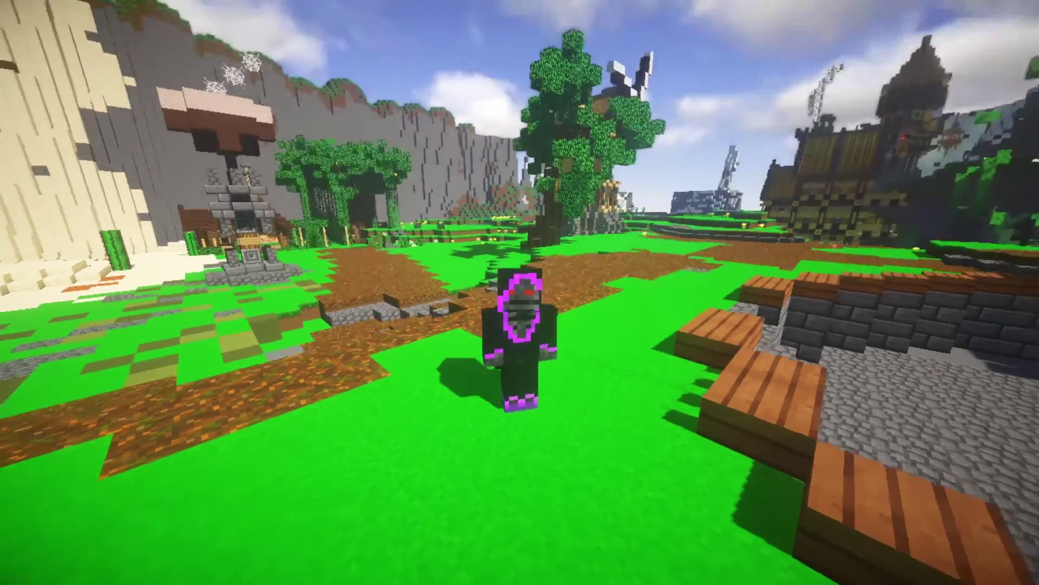